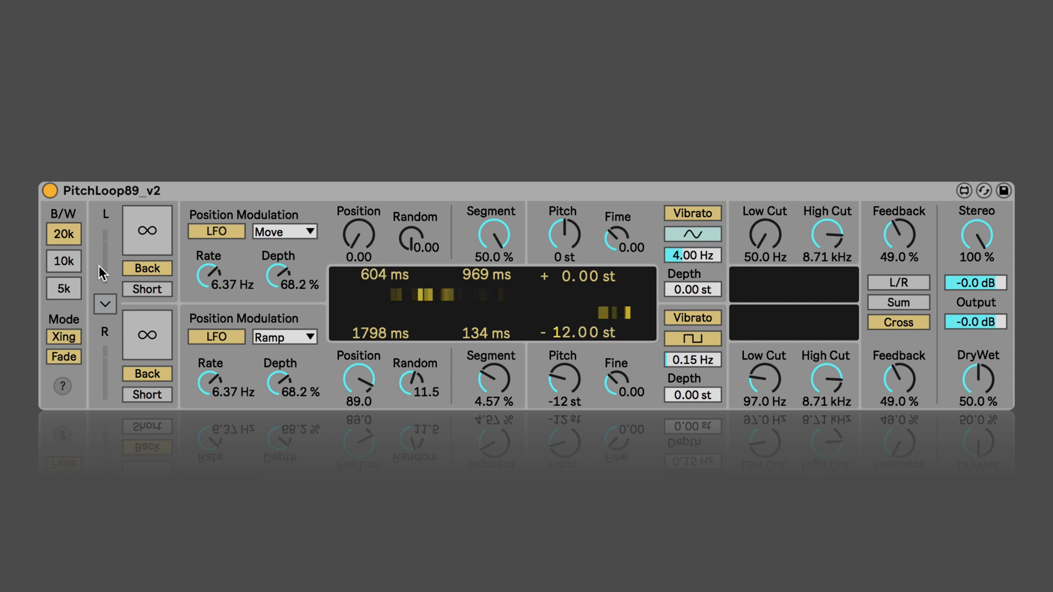
Step: Link the L and R delay lines, then set both Positions to 66.9 and Random to 5.05
left_click(105, 304)
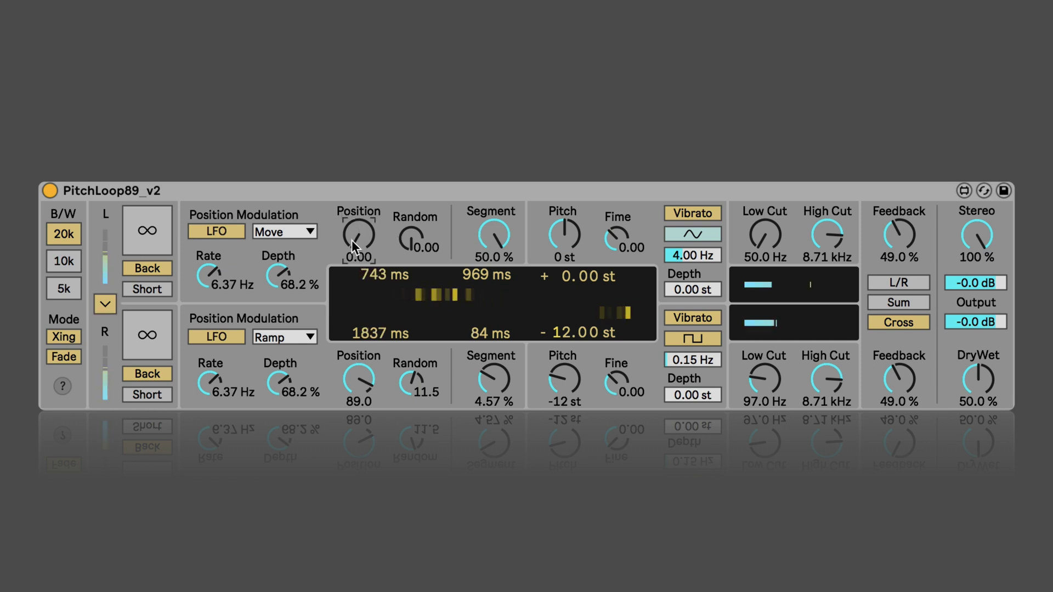
left_click_drag(354, 247, 353, 212)
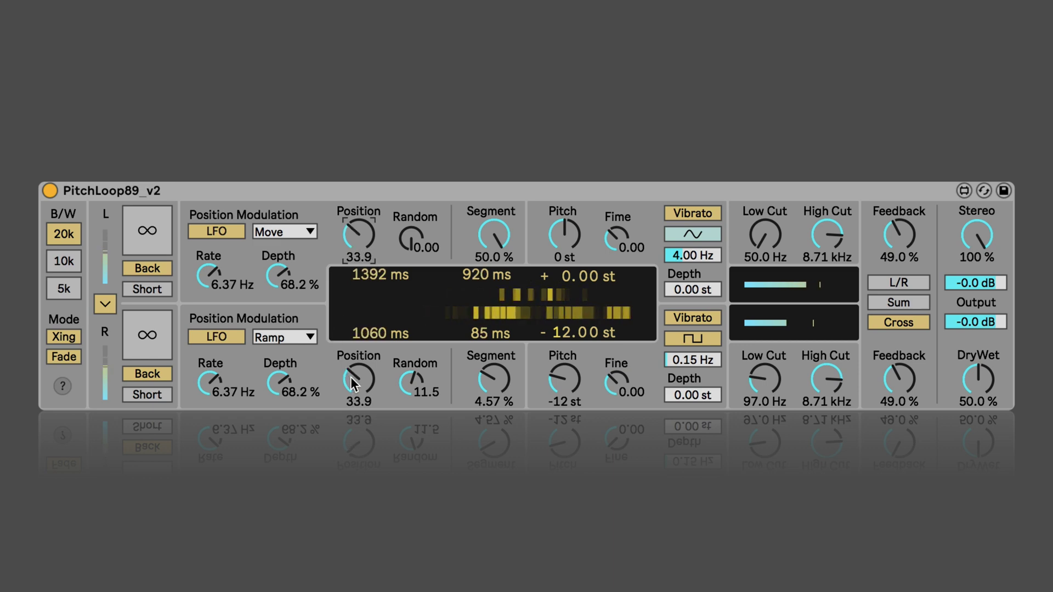
mouse_move(358, 379)
left_mouse_down()
mouse_move(358, 341)
mouse_move(358, 391)
mouse_move(359, 378)
left_mouse_up()
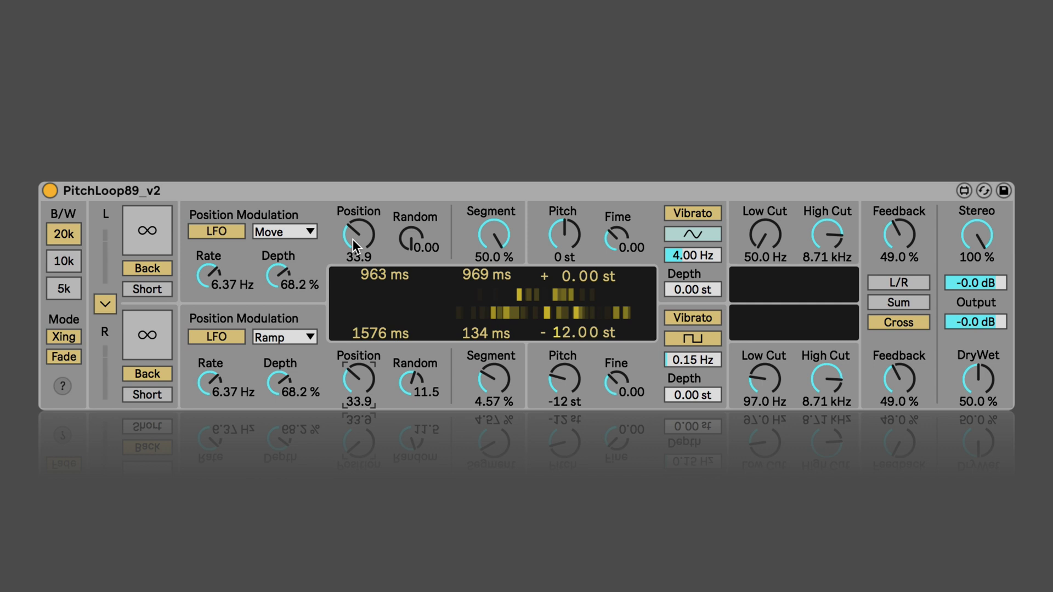
left_click_drag(366, 244, 362, 208)
left_click_drag(416, 240, 416, 216)
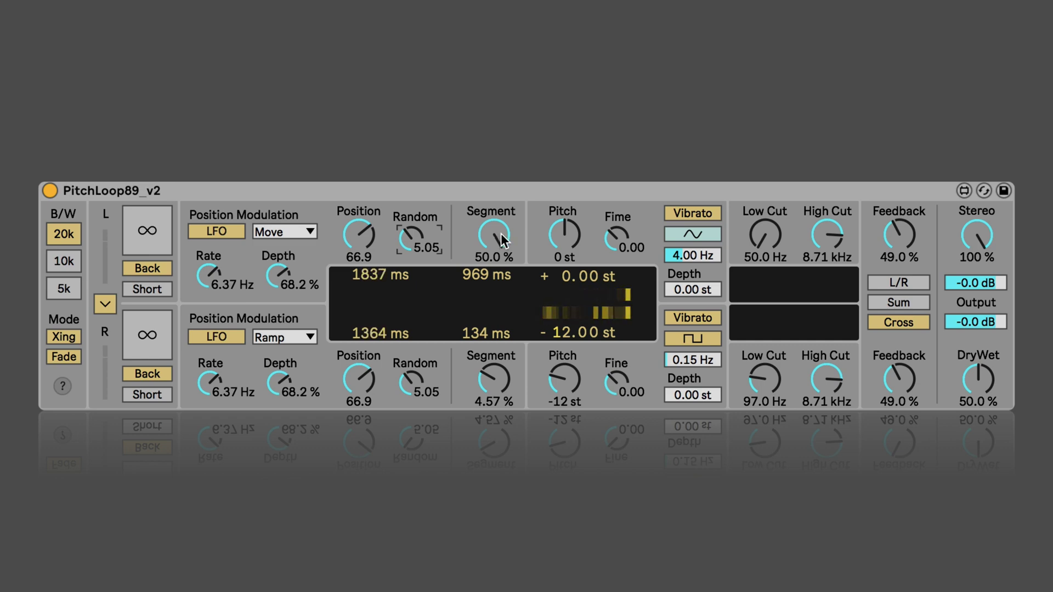
Step: Shrink the Segment length to almost nothing, then bring it back up to 43.2%
left_click_drag(501, 240, 501, 280)
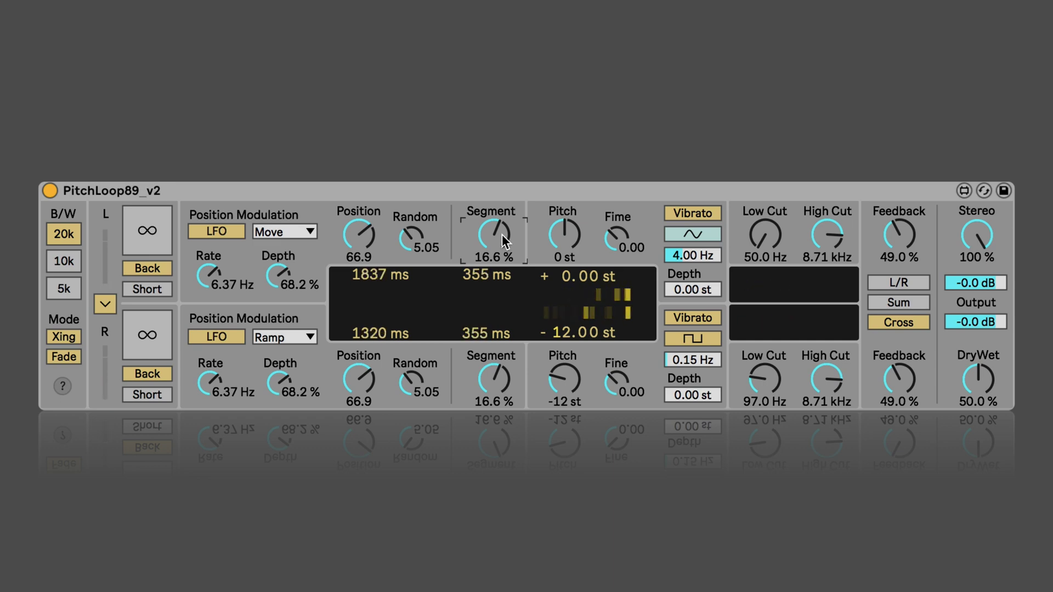
left_click_drag(502, 234, 491, 297)
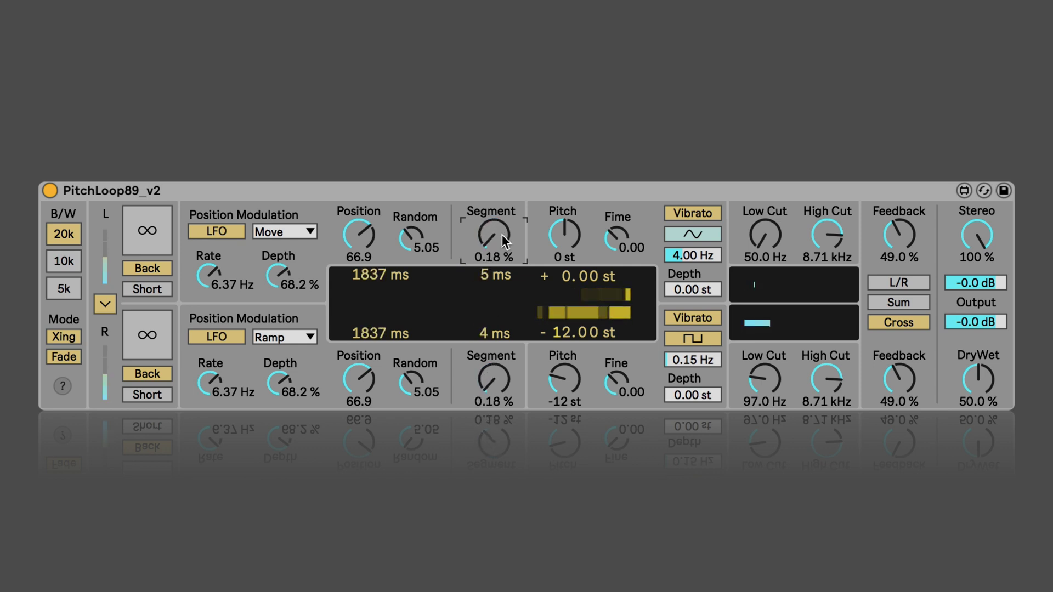
left_click_drag(501, 235, 502, 179)
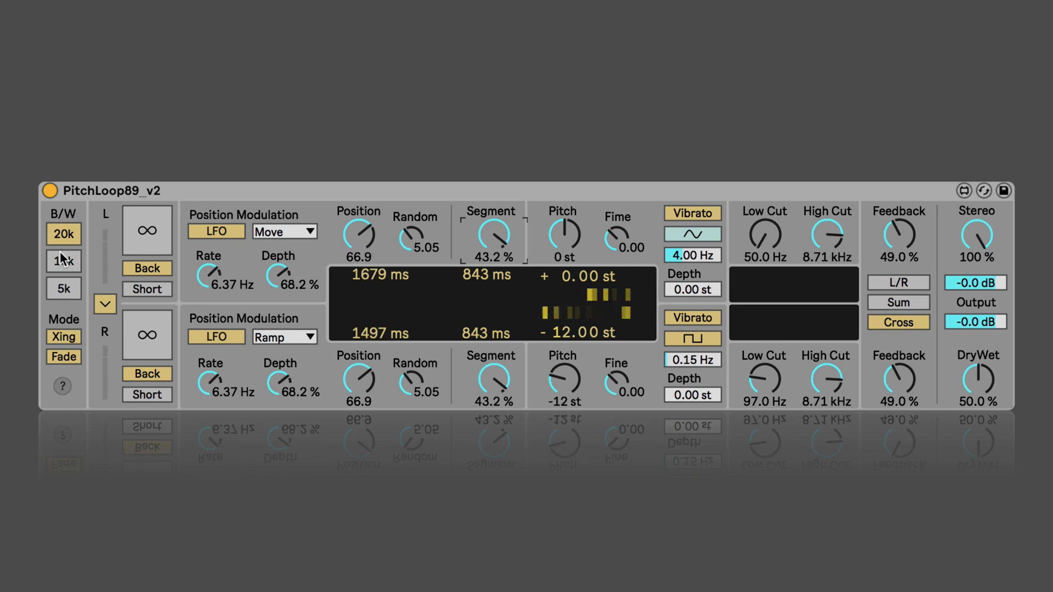
Step: Play the vocals while comparing bandwidths 10k, 5k and 20k, ending on 5k
key("space")
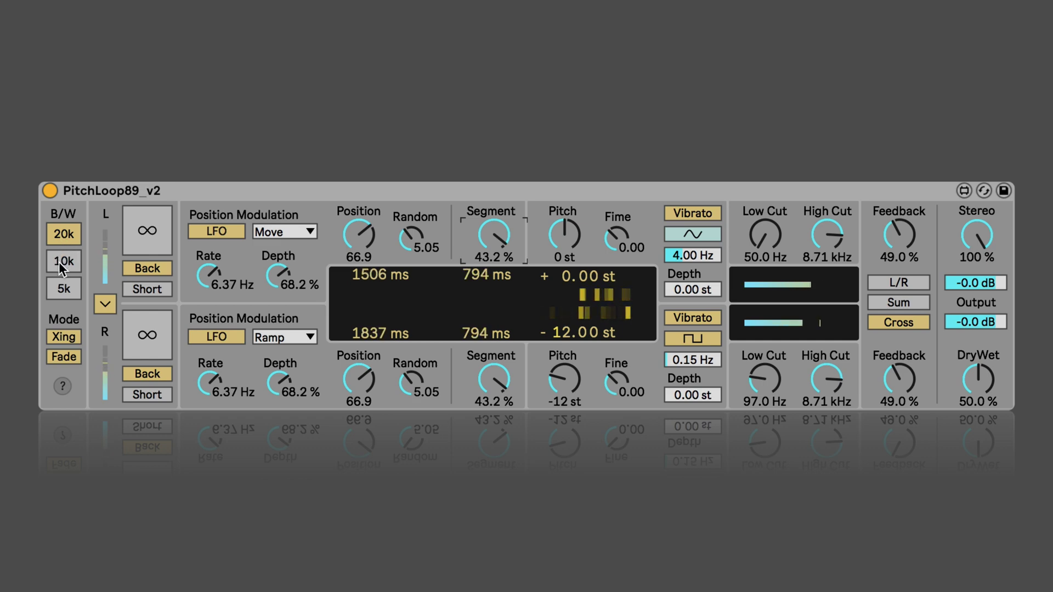
left_click(59, 261)
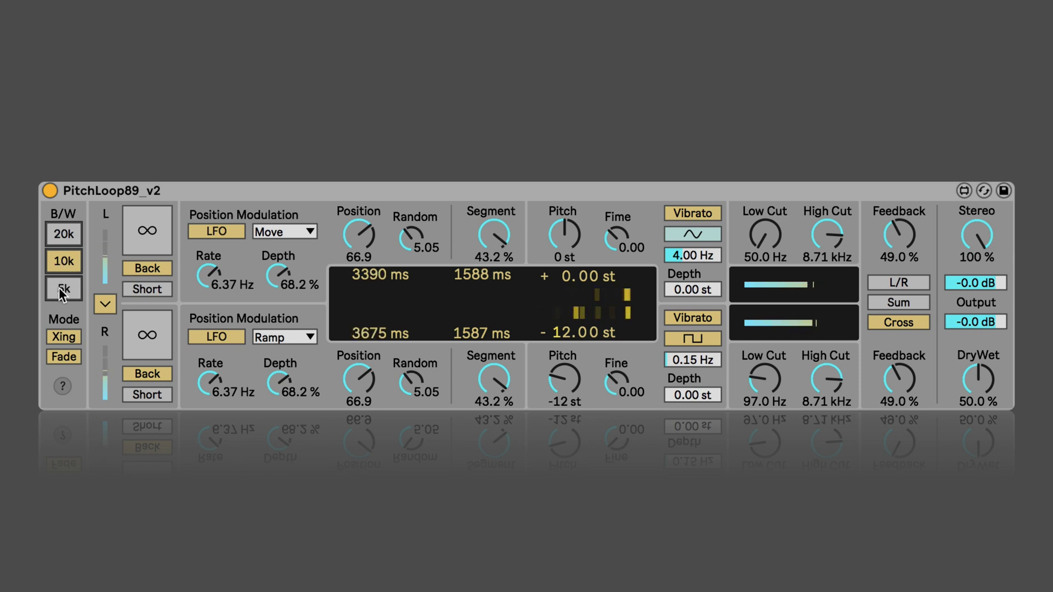
left_click(60, 290)
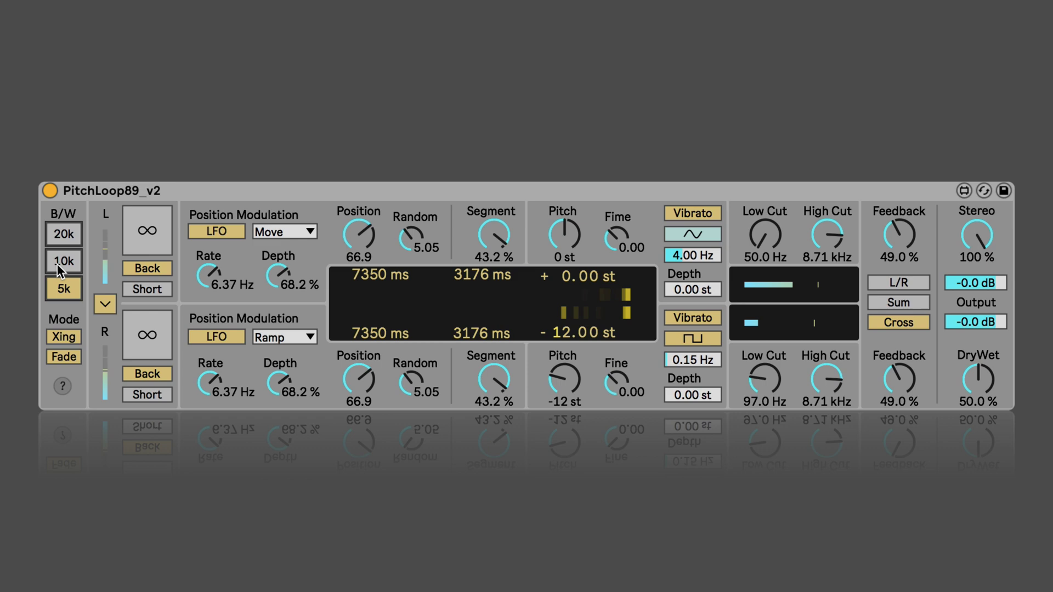
left_click(57, 262)
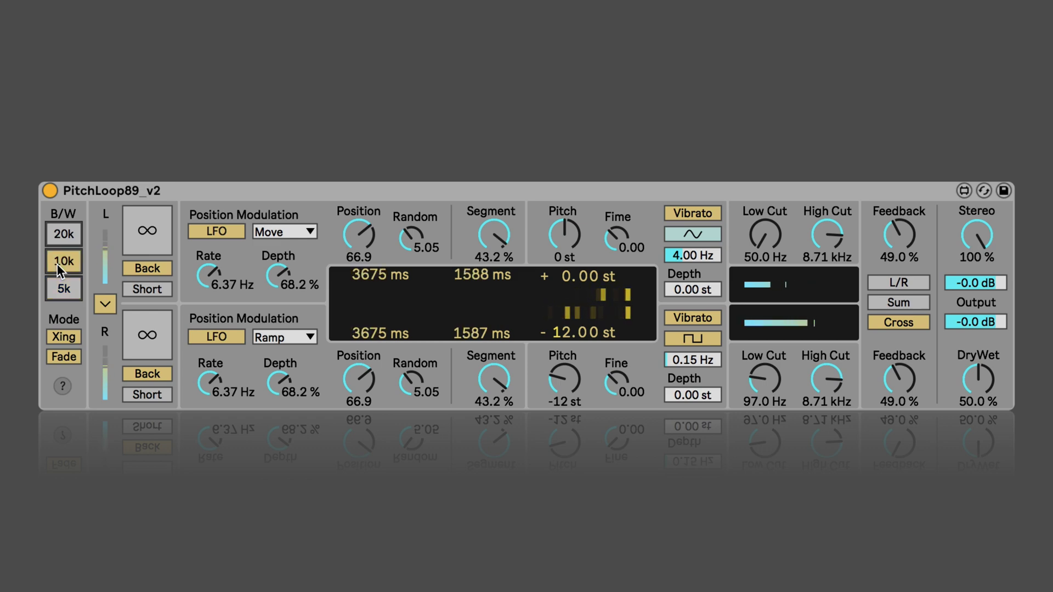
left_click(61, 237)
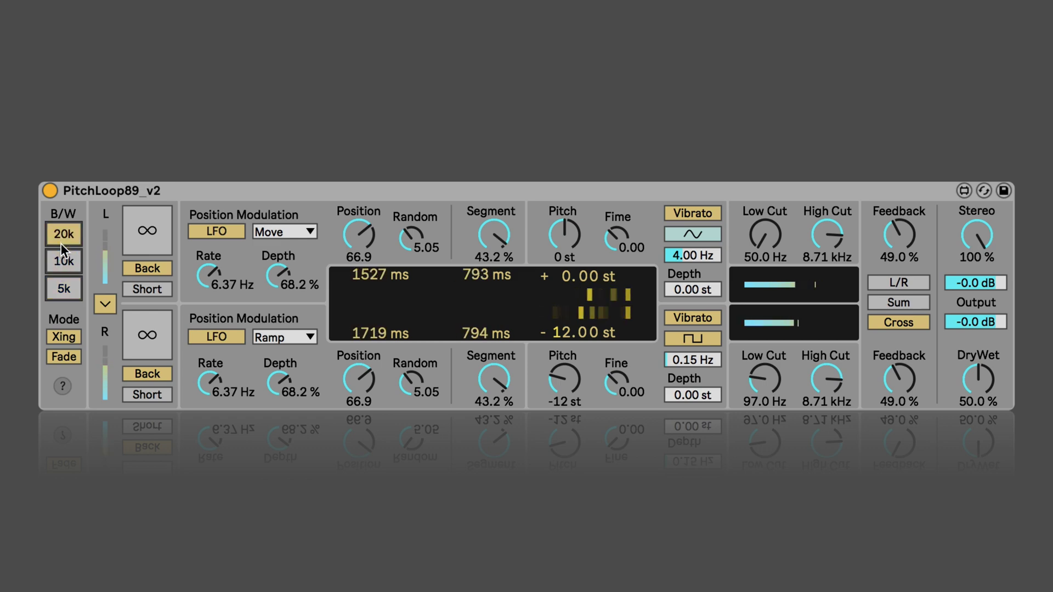
left_click(65, 296)
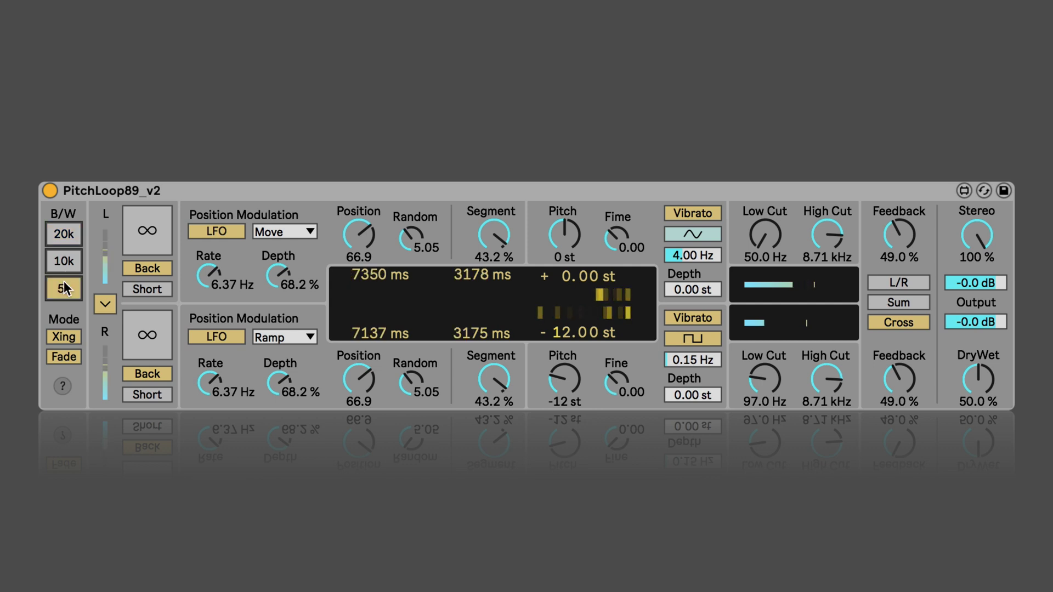
left_click(61, 262)
left_click(62, 237)
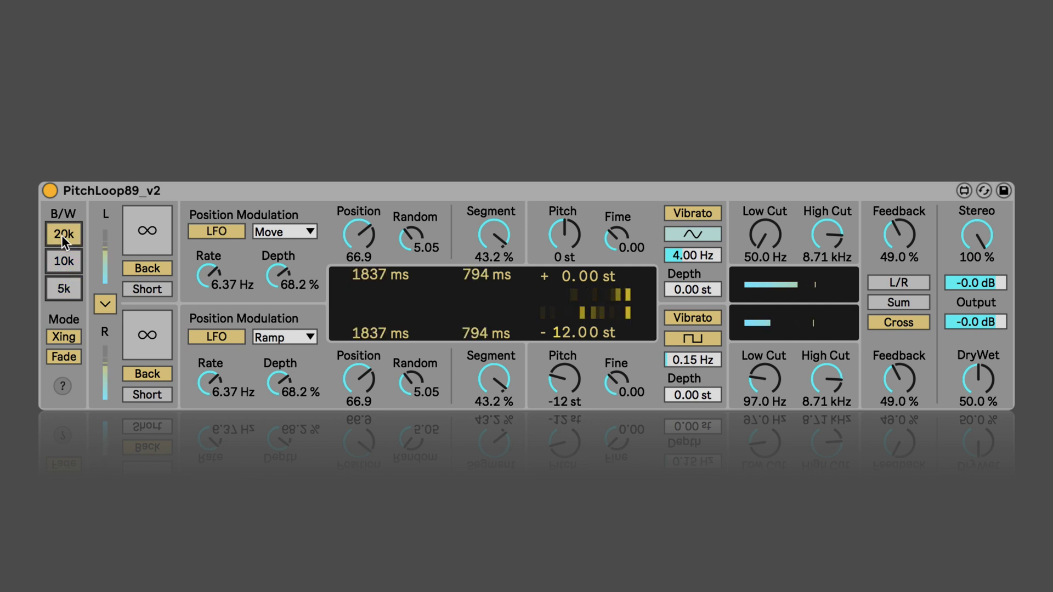
left_click(61, 269)
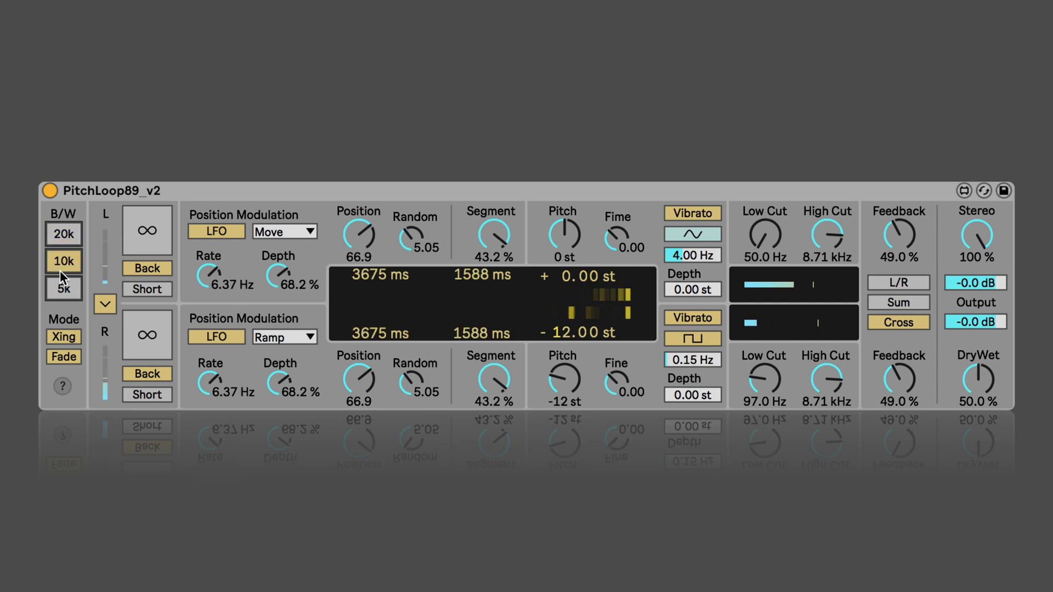
left_click(62, 291)
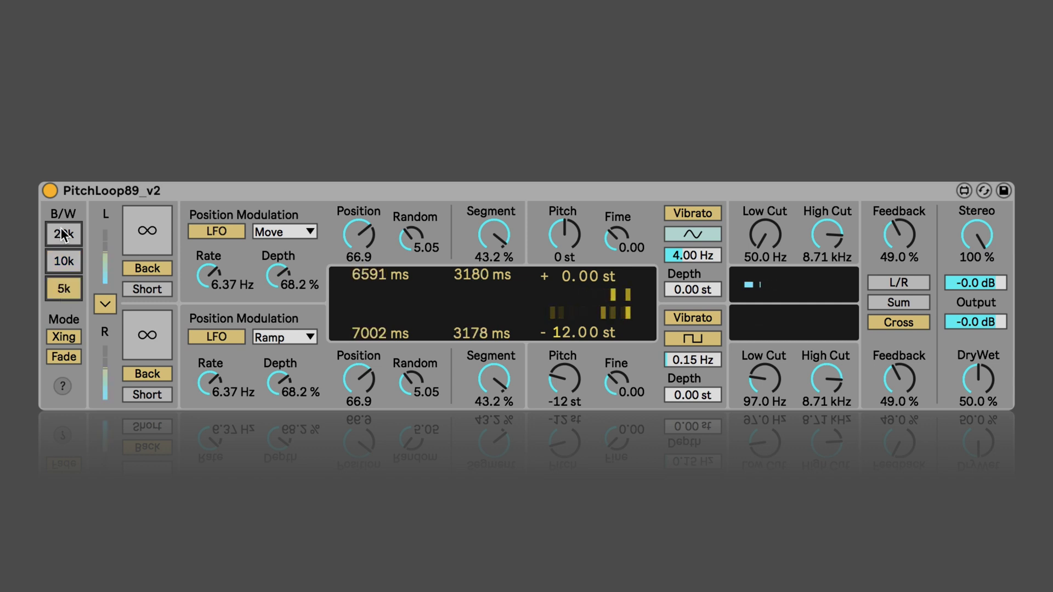
Step: Freeze the loops on both delay lines and turn DryWet up to 100%
left_click(148, 233)
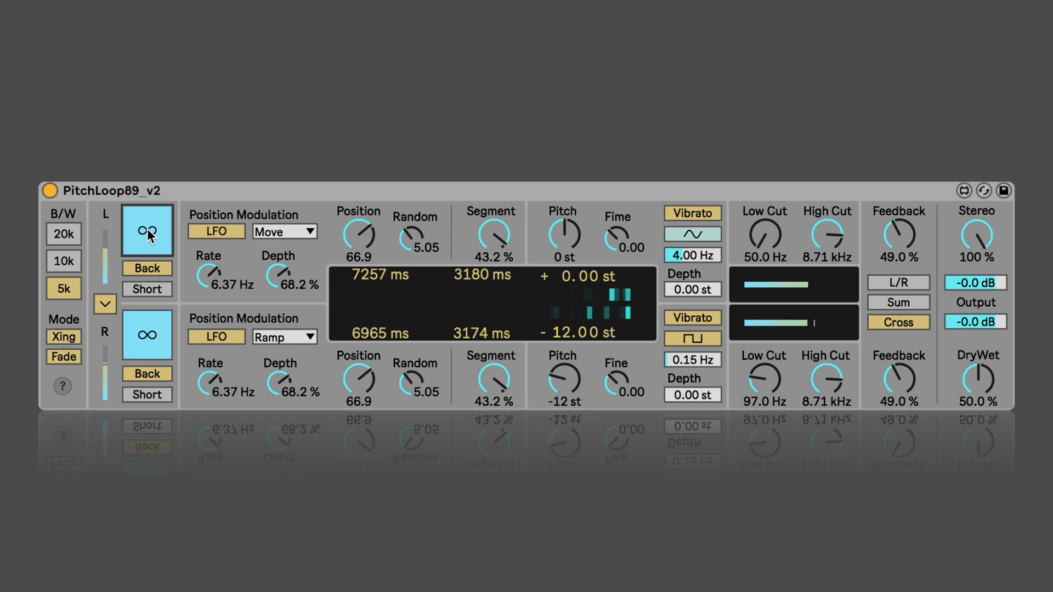
left_click_drag(974, 382, 978, 356)
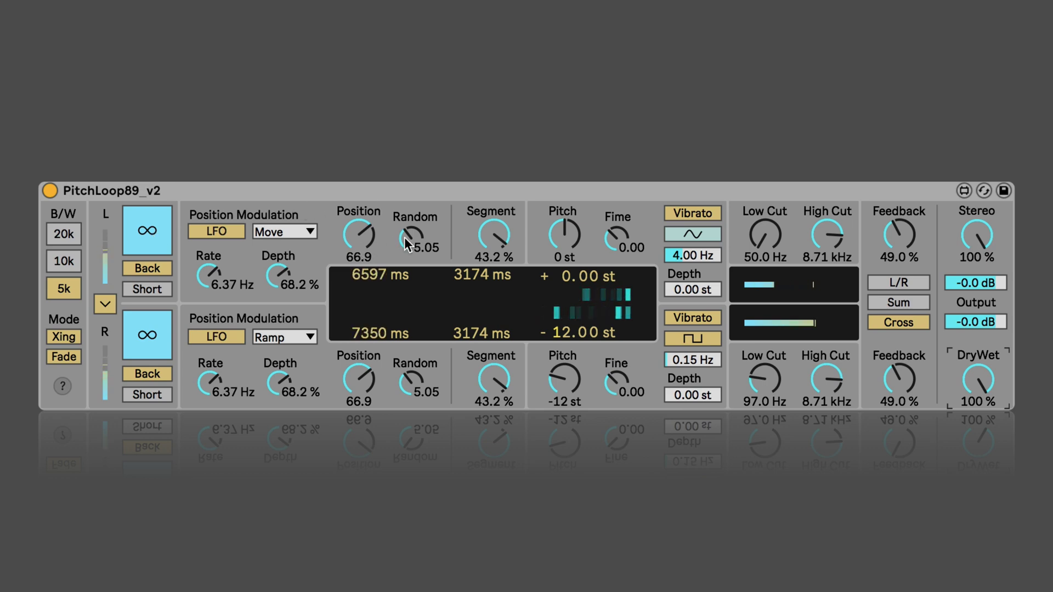
Step: Shorten Segment to 3.89% and set the loop Position to 31.5
left_click_drag(493, 241, 493, 269)
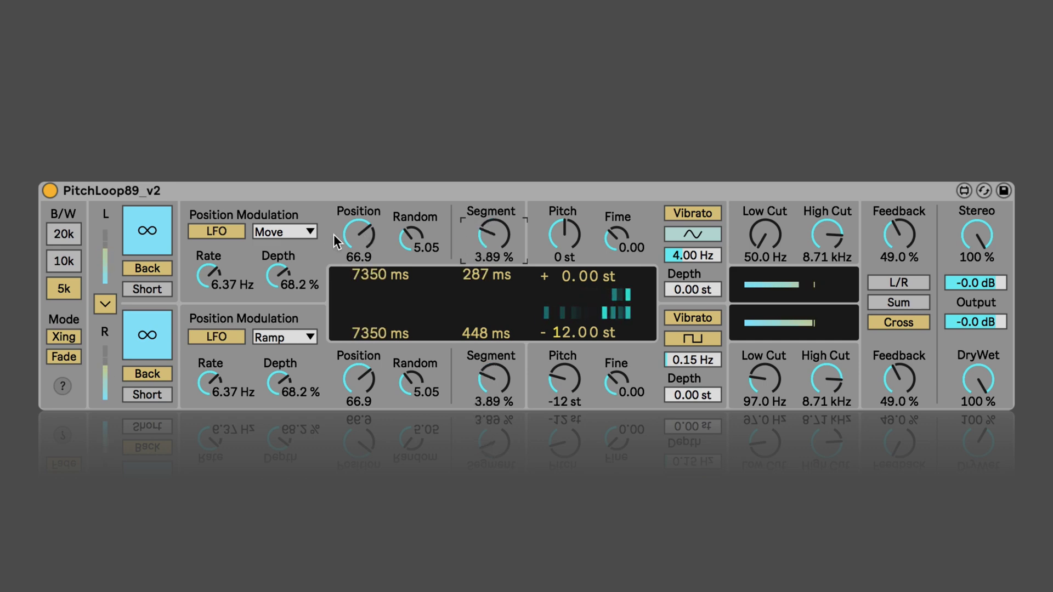
left_click_drag(358, 235, 358, 270)
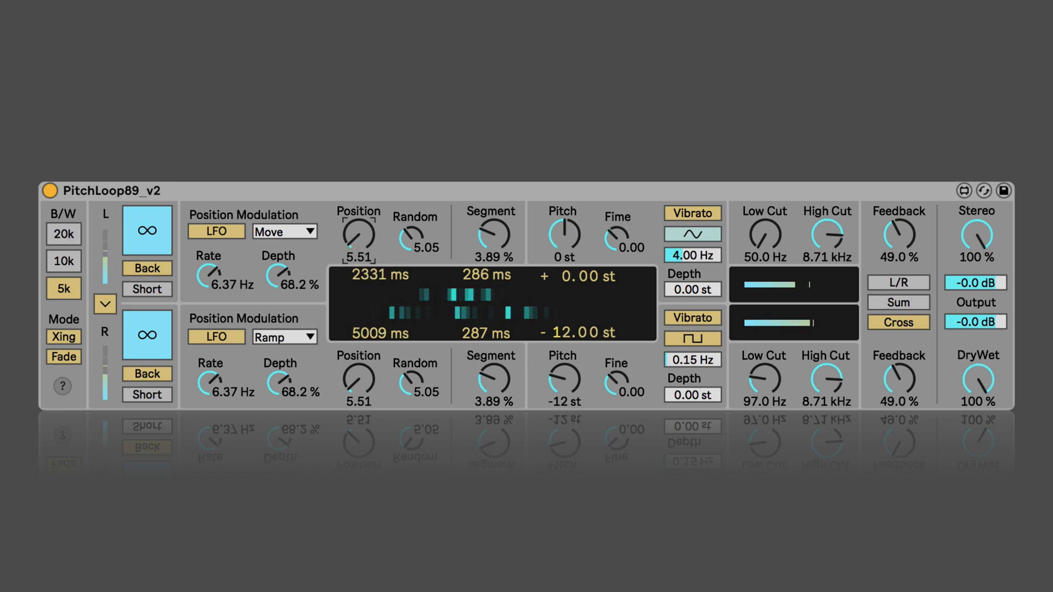
left_click_drag(356, 238, 356, 214)
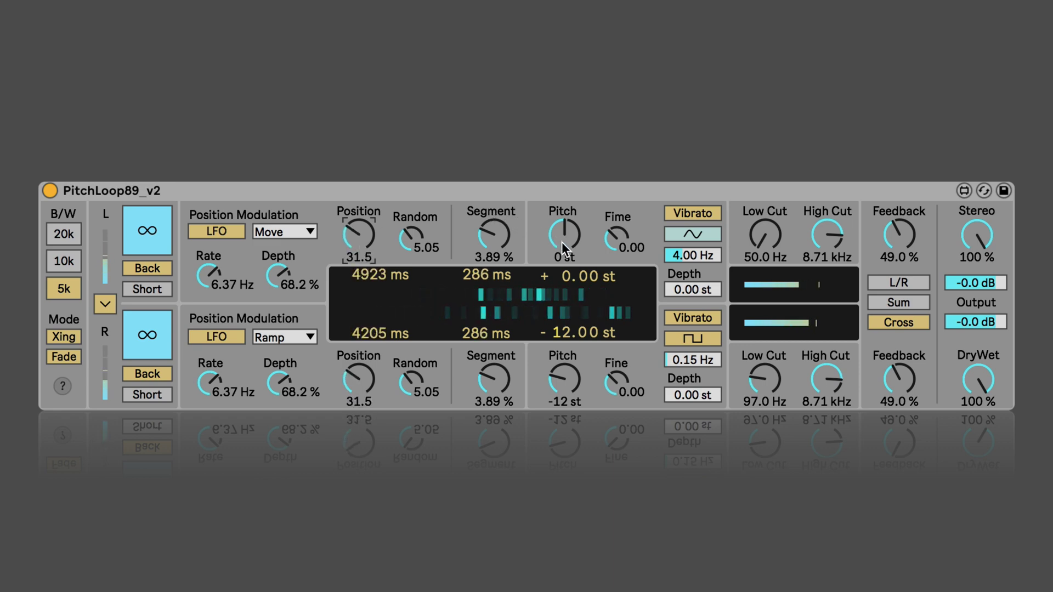
mouse_move(561, 242)
left_mouse_down()
mouse_move(562, 188)
mouse_move(561, 293)
mouse_move(561, 188)
mouse_move(561, 241)
left_mouse_up()
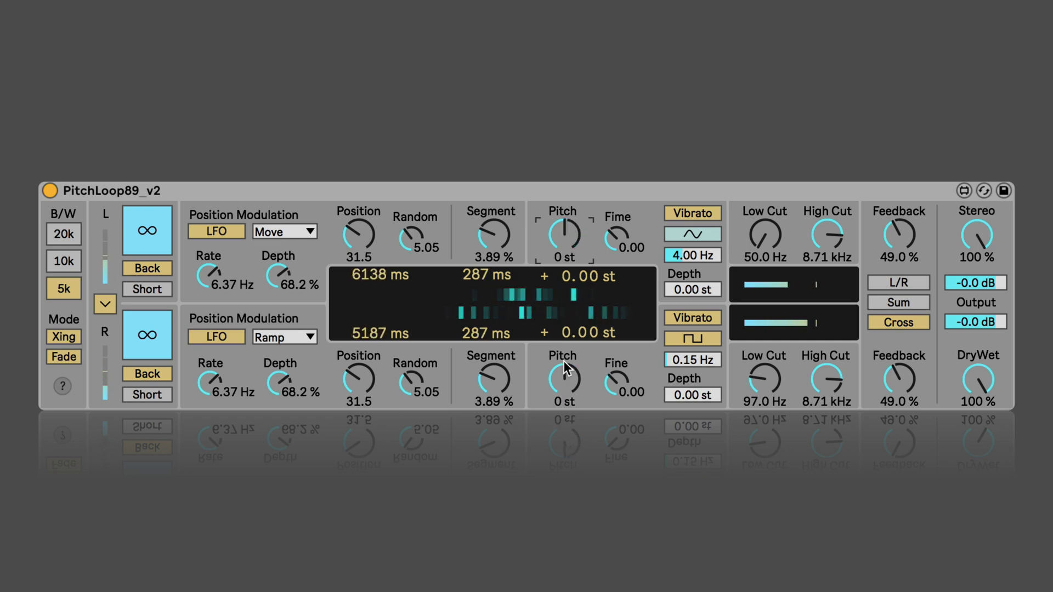
left_click_drag(565, 381, 565, 408)
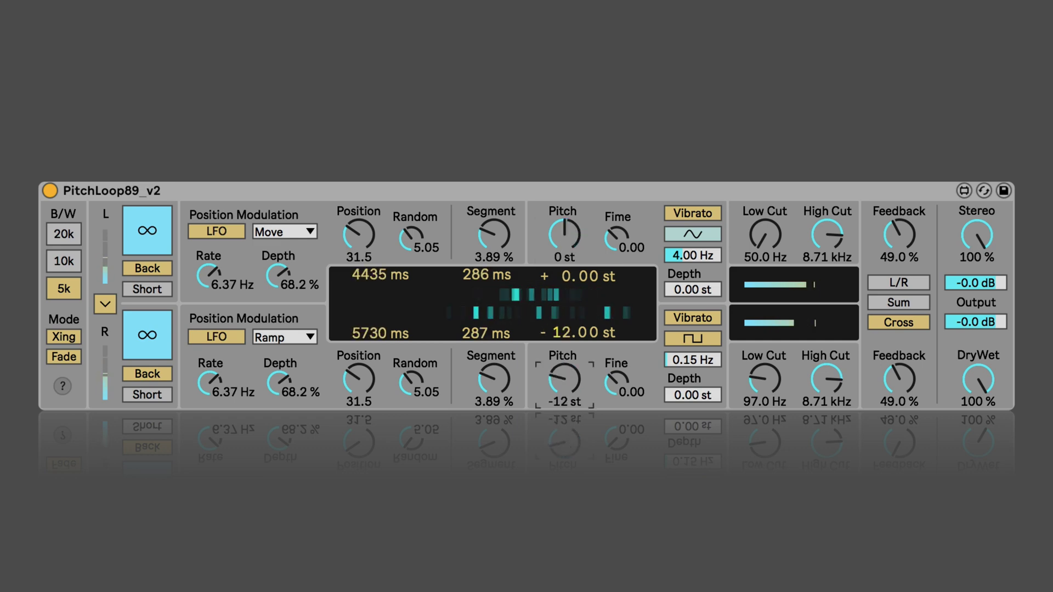
Step: Turn off backward playback, try Short delay times, then return to long delays
left_click(153, 268)
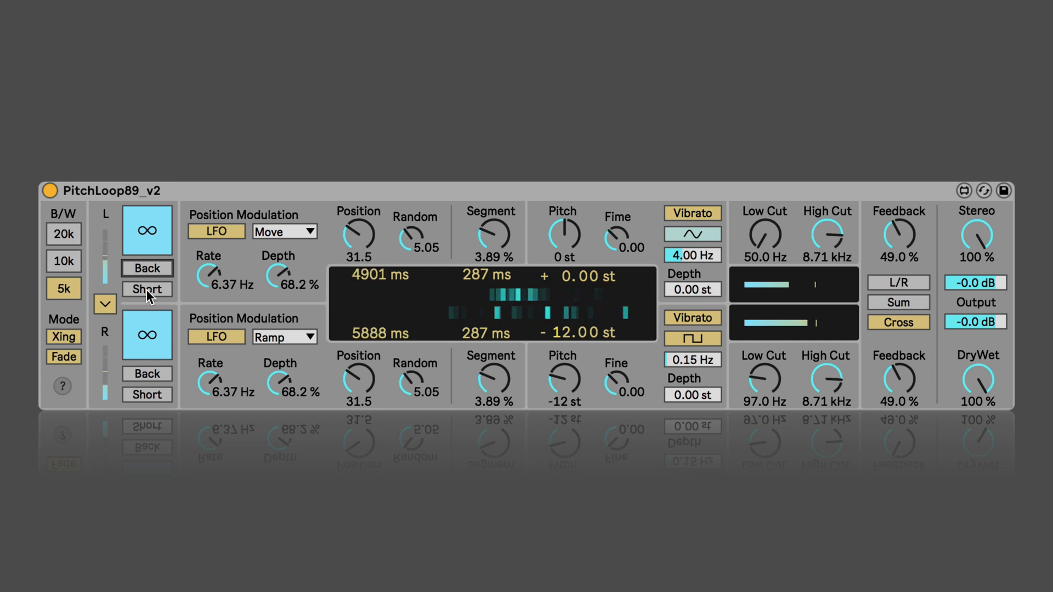
left_click(146, 290)
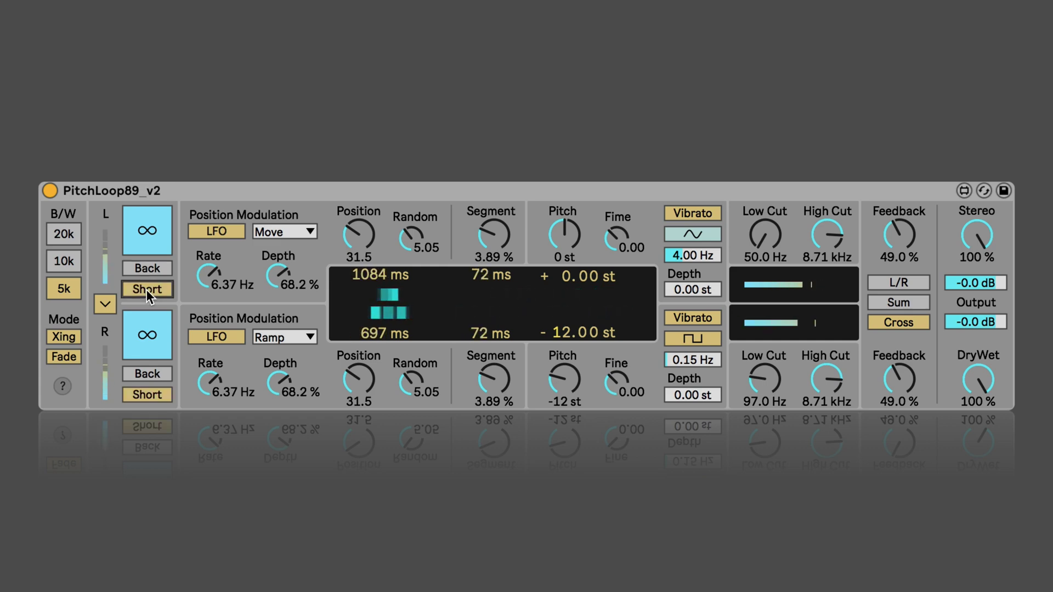
left_click(143, 288)
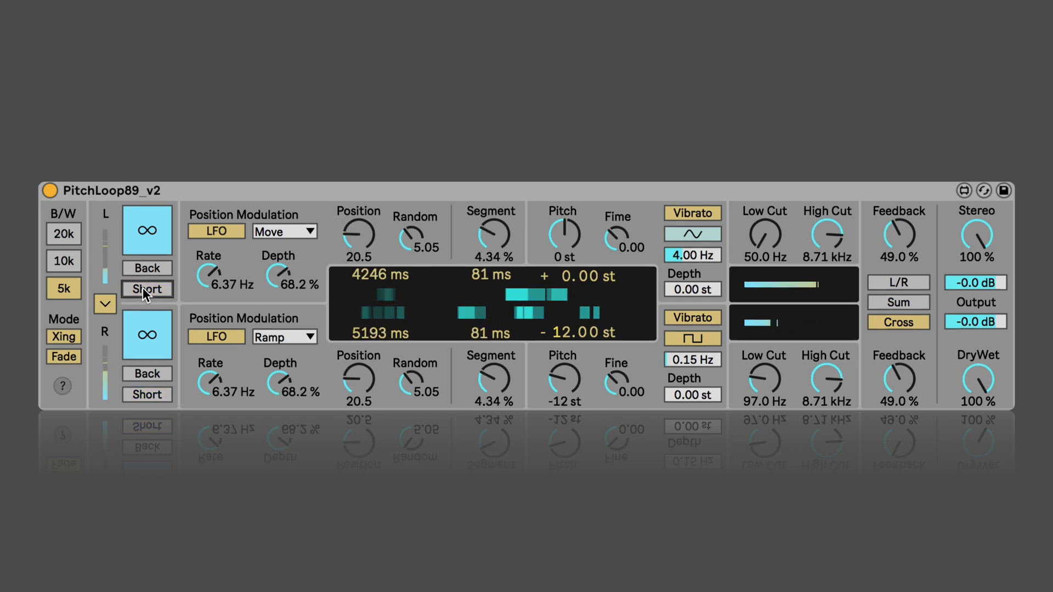
left_click(67, 340)
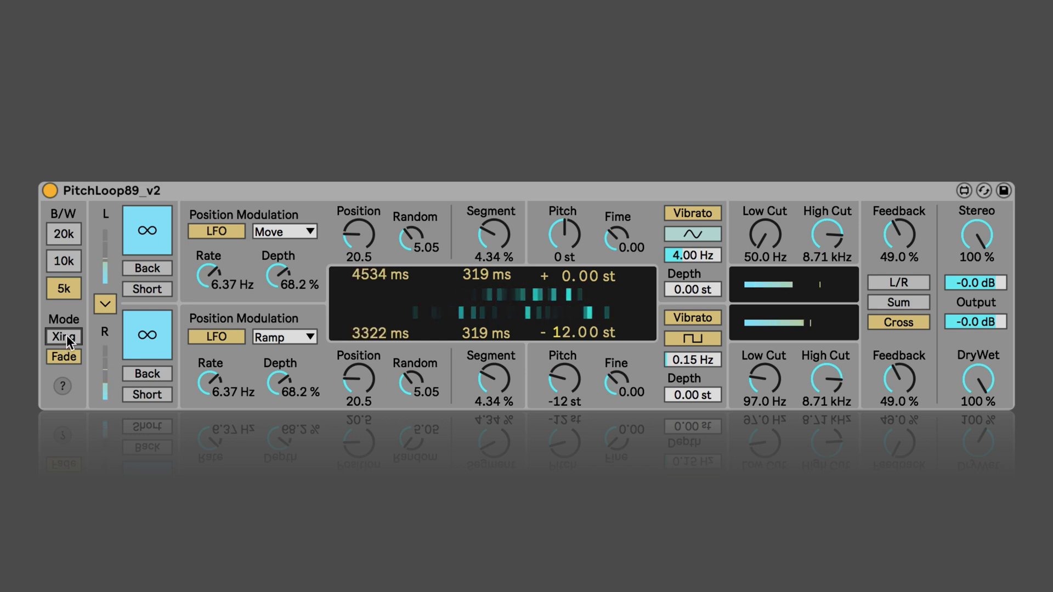
left_click(57, 356)
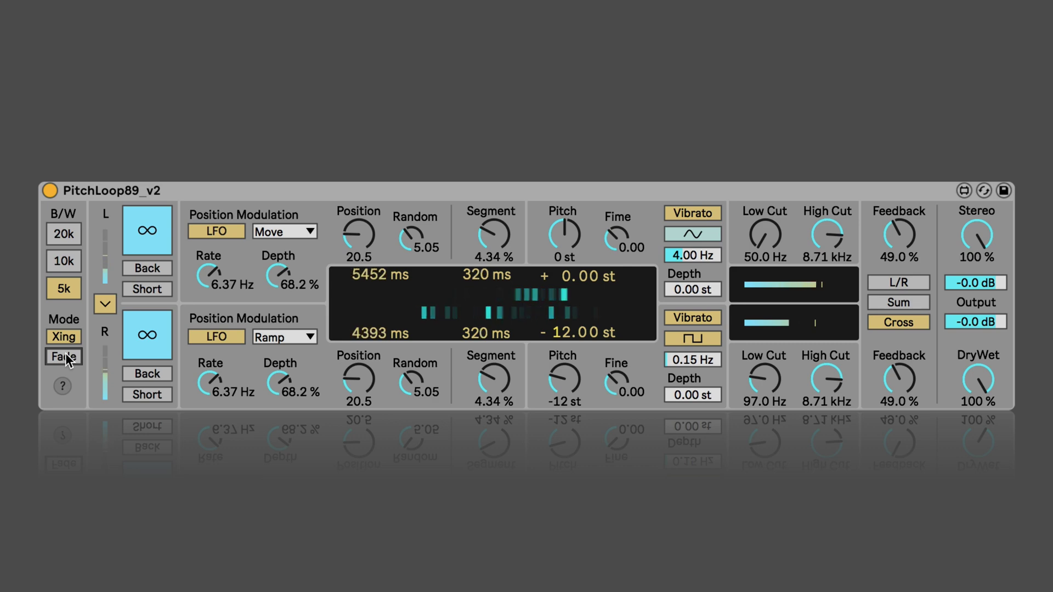
left_click(65, 356)
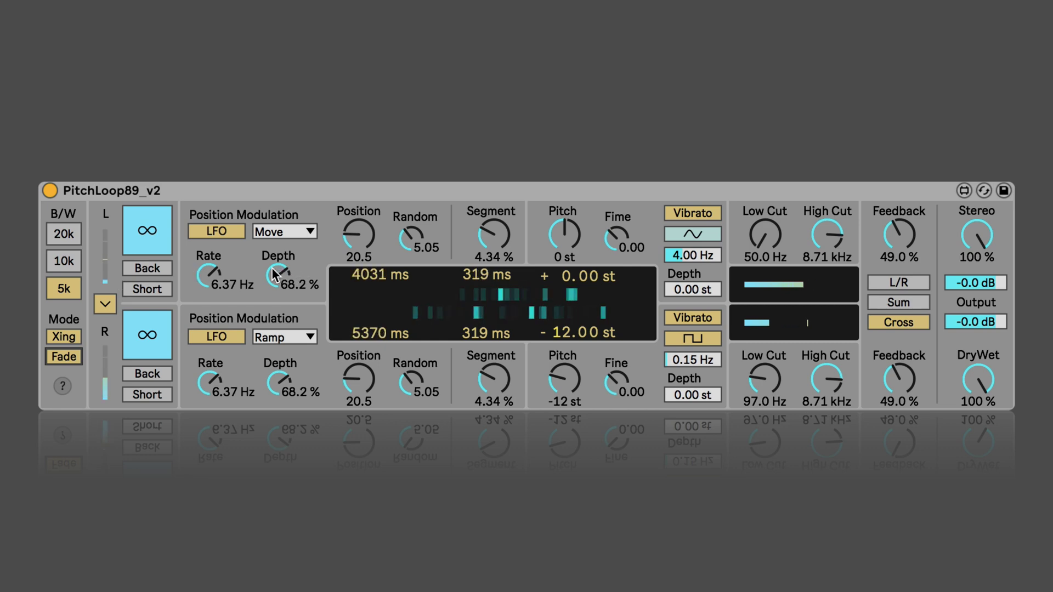
Step: Toggle the position LFOs off and back on, and set the lower waveform to Ramp
left_click(222, 235)
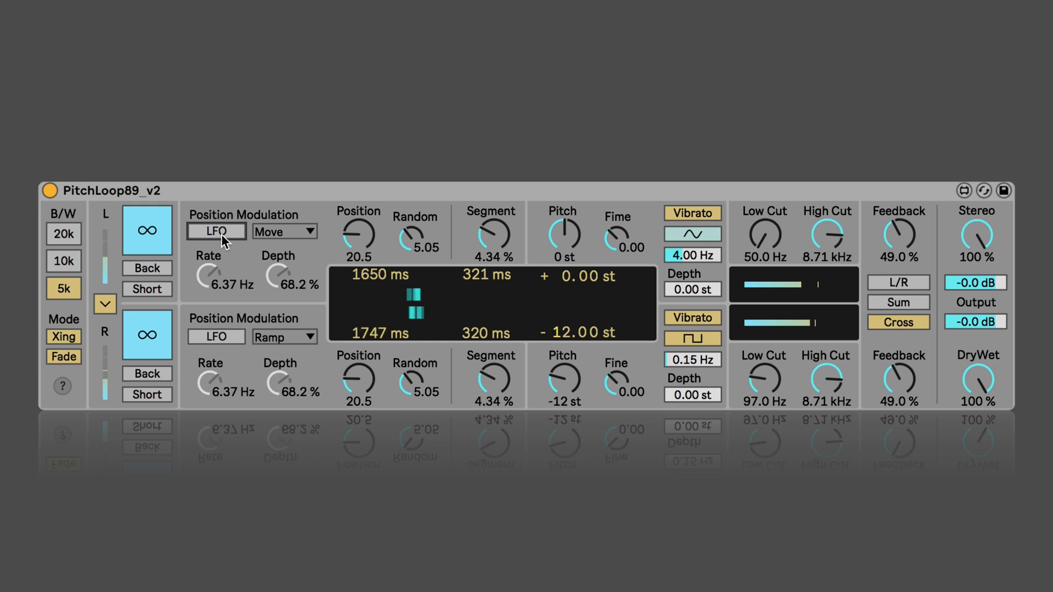
left_click(224, 235)
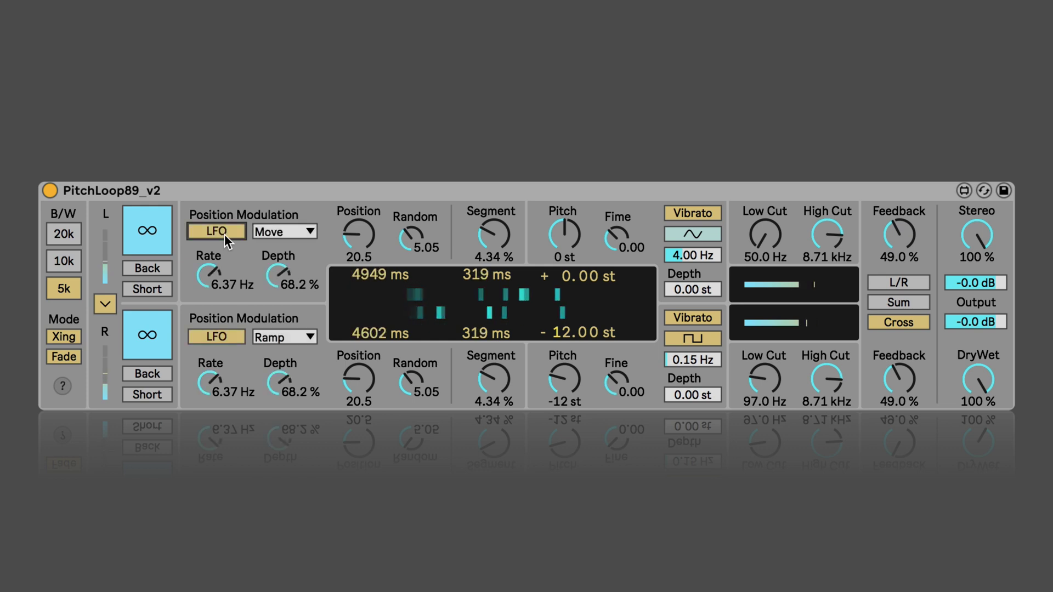
left_click(288, 232)
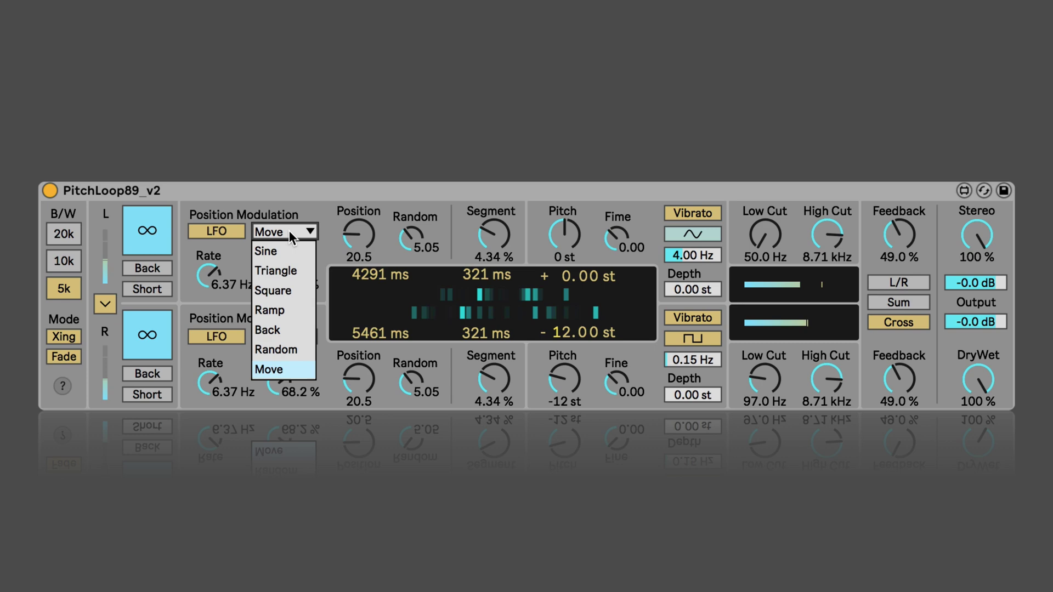
key("Up")
key("Up")
key("Up")
key("Return")
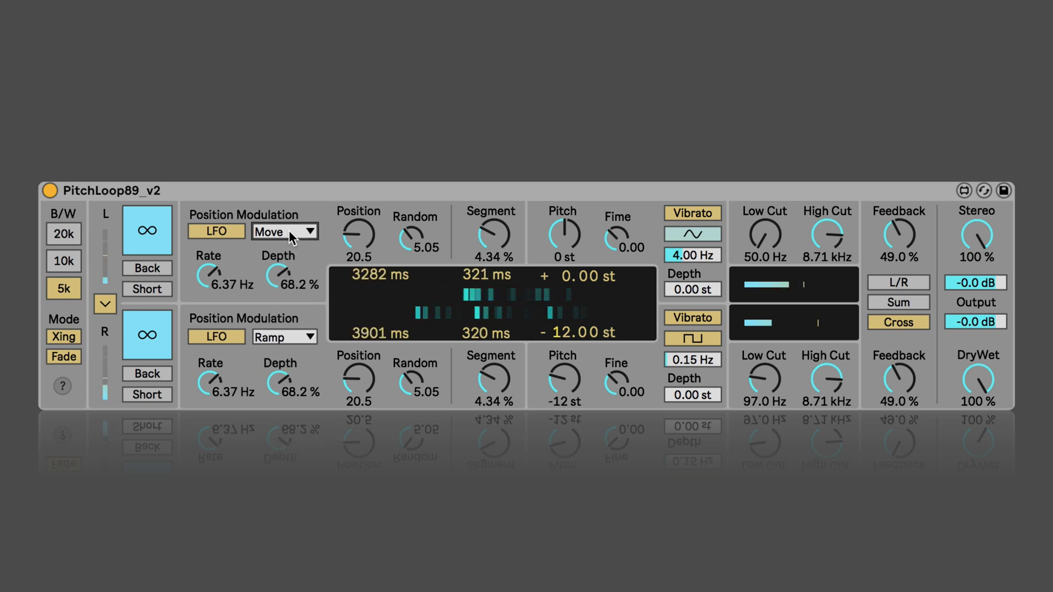
Step: Try the Random and Move waveforms, then settle both modulators on Ramp
left_click(289, 231)
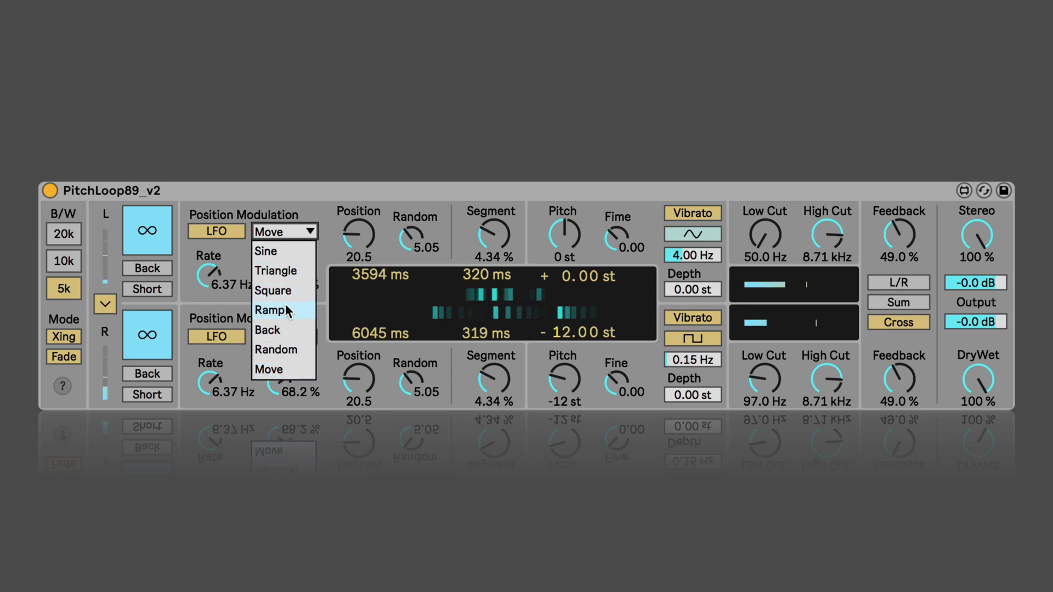
left_click(277, 350)
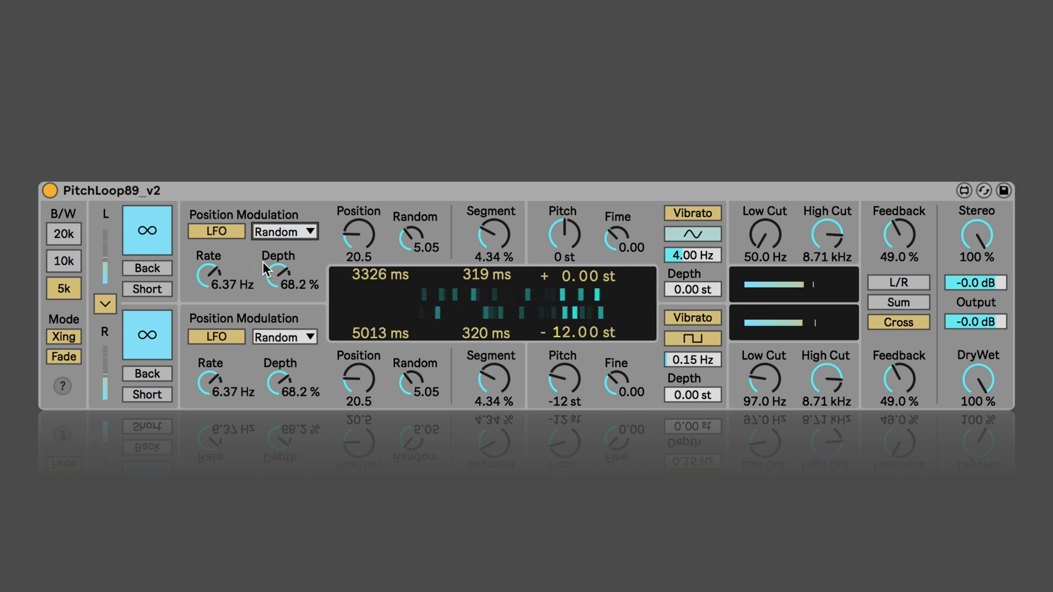
left_click(278, 234)
left_click(268, 370)
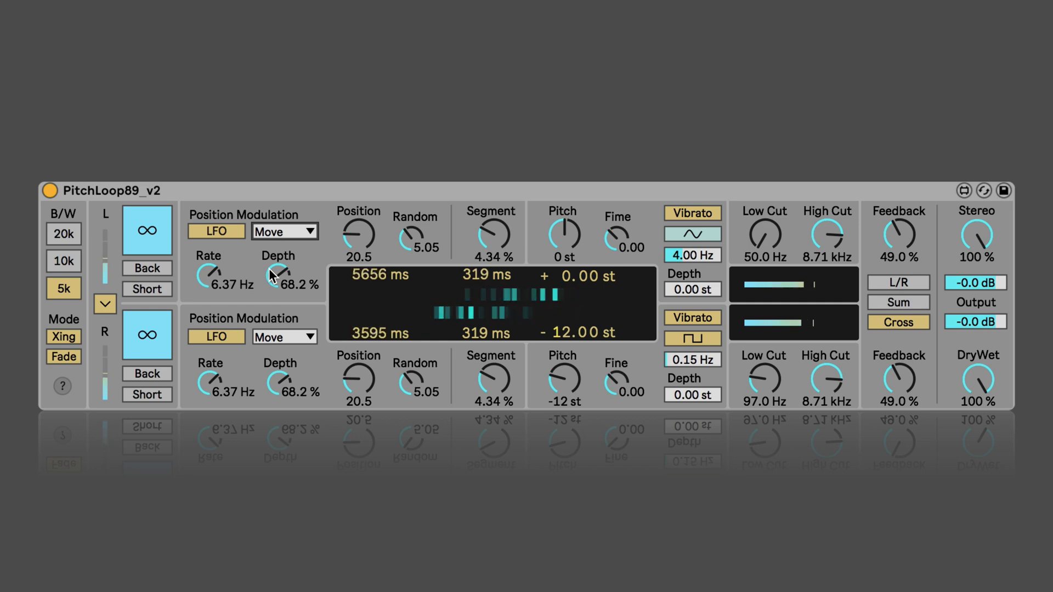
left_click(278, 233)
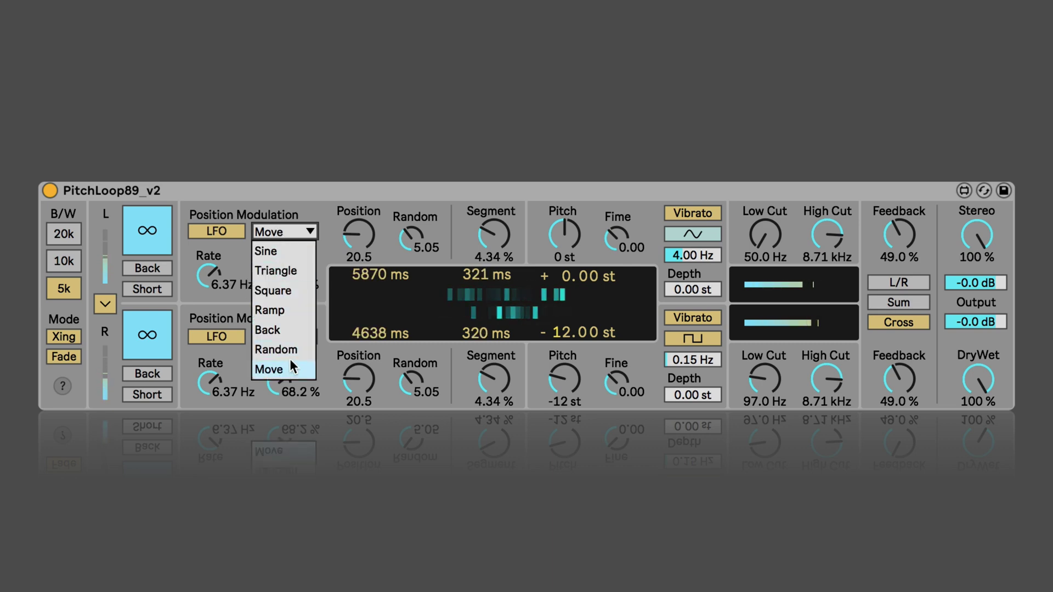
left_click(278, 305)
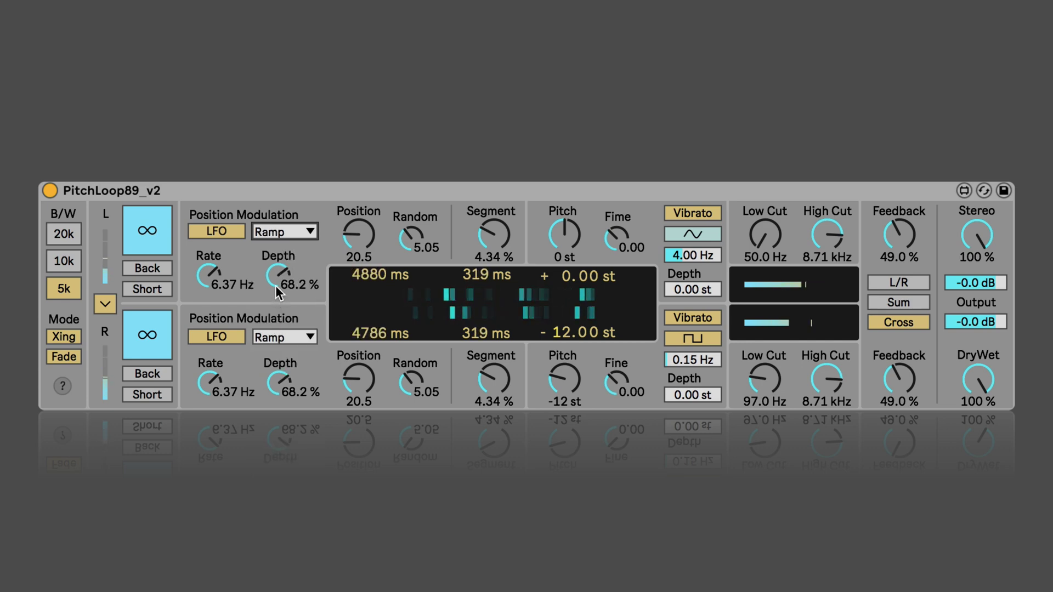
Step: Set modulation Depth to 100% and Rate to 0.01 Hz, then lower Position to 4.72
left_click_drag(274, 284, 274, 242)
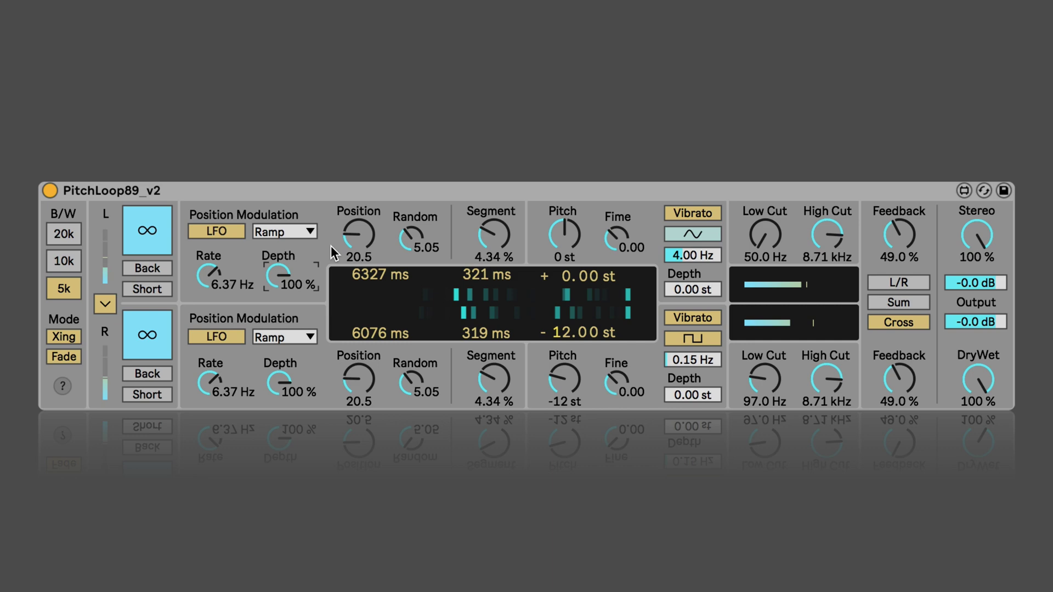
left_click_drag(210, 277, 209, 334)
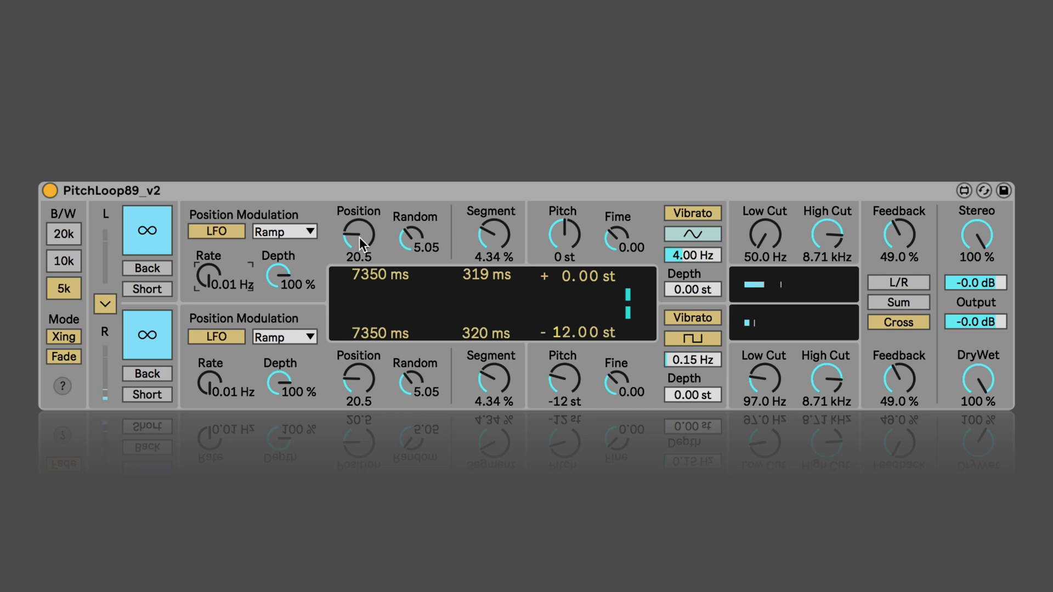
left_click_drag(360, 237, 360, 222)
left_click_drag(360, 235, 360, 251)
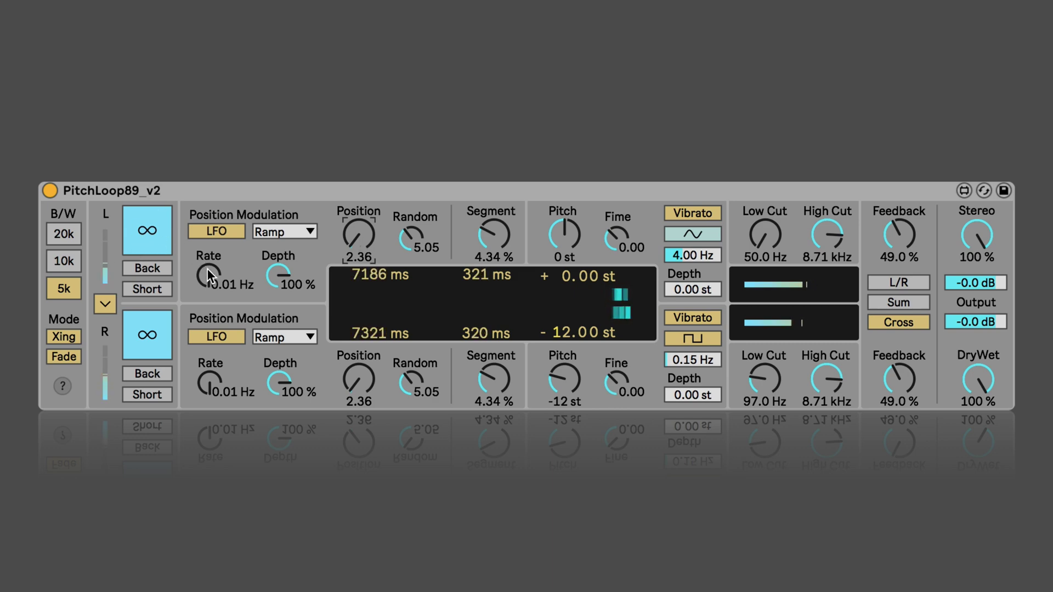
Step: Speed up the modulation Rate and trim Depth, finishing at 0.20 Hz and 100%
mouse_move(210, 279)
left_mouse_down()
mouse_move(210, 257)
mouse_move(210, 275)
left_mouse_up()
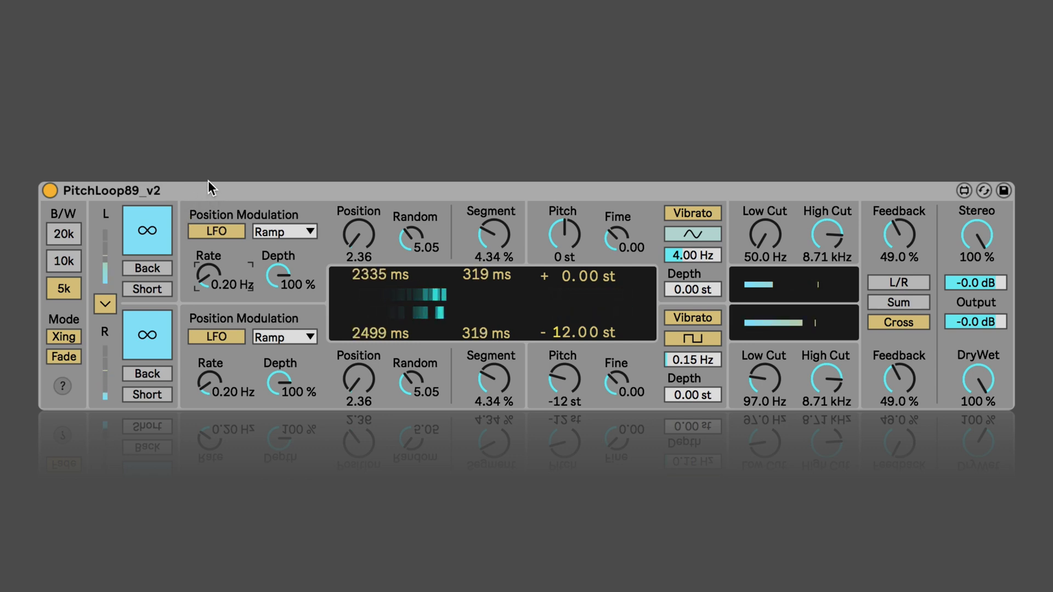
left_click(280, 283)
mouse_move(280, 283)
left_mouse_down()
mouse_move(280, 364)
mouse_move(280, 283)
left_mouse_up()
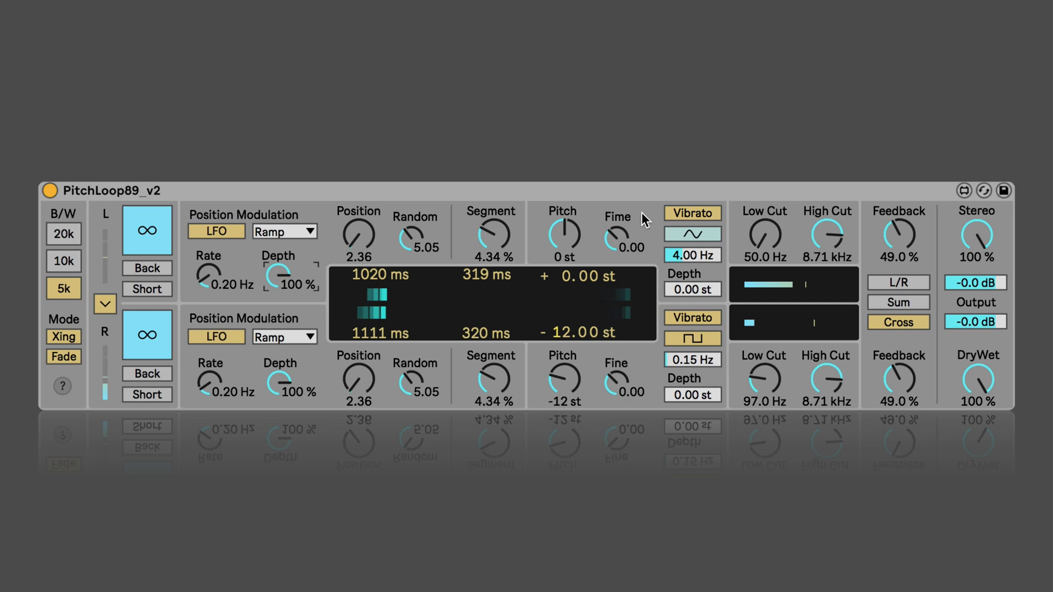
left_click(670, 255)
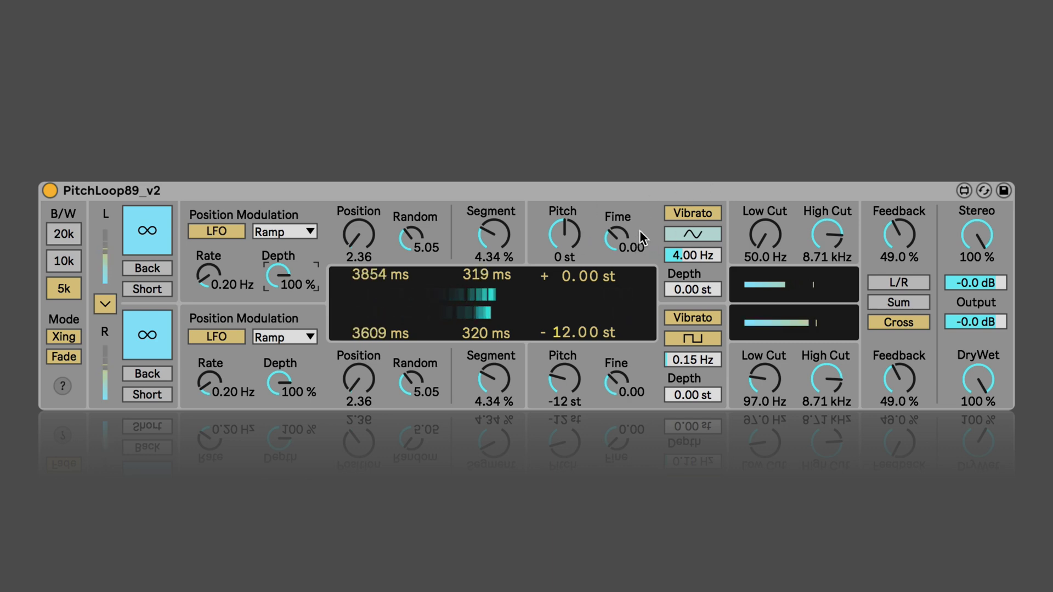
Step: Toggle freeze off and back on, and raise the vibrato rate to 40.0 Hz
left_click(558, 184)
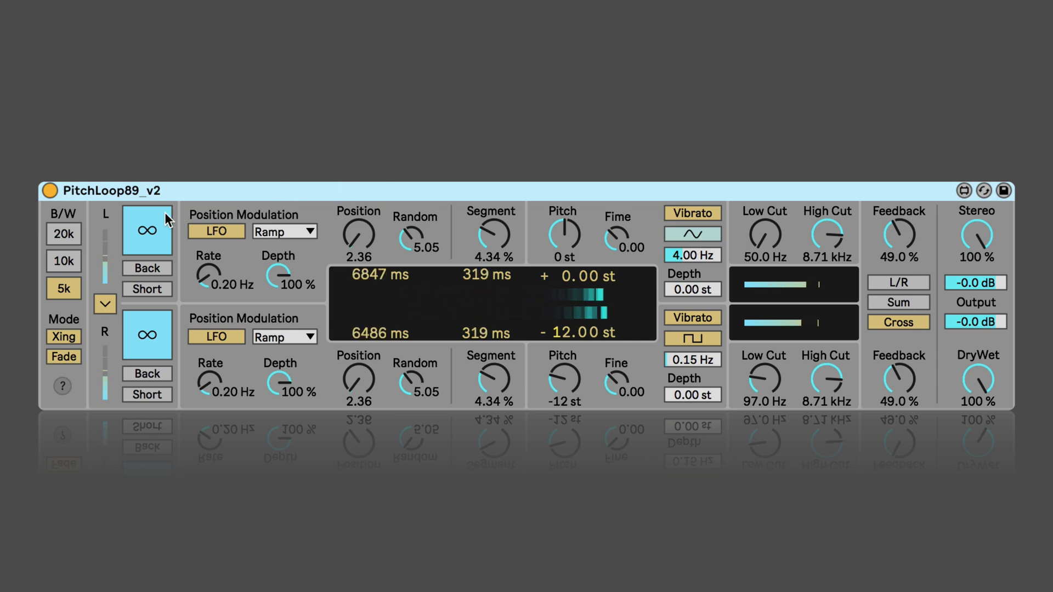
left_click(147, 230)
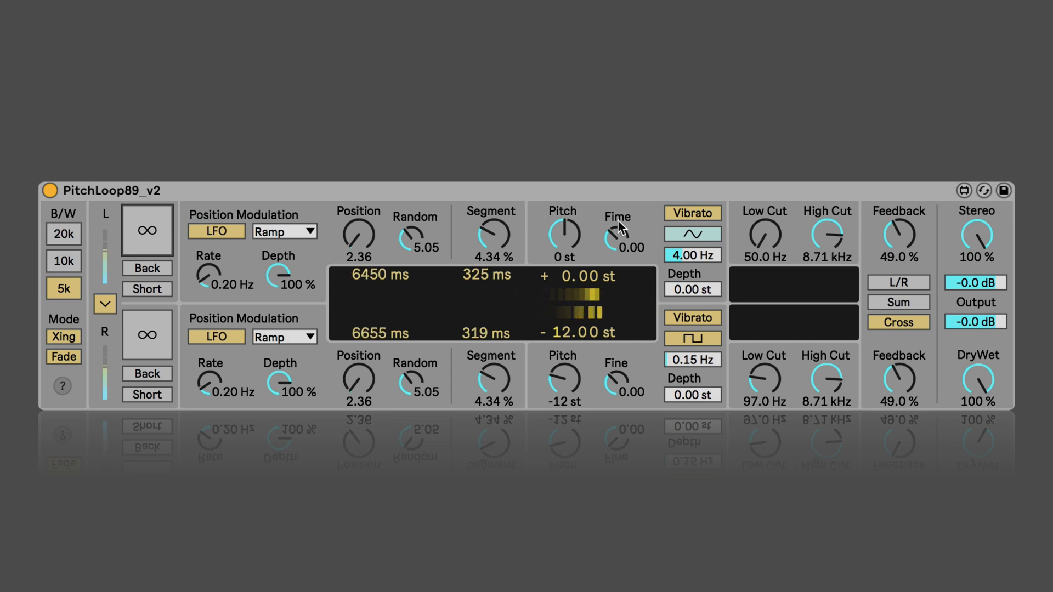
left_click(140, 239)
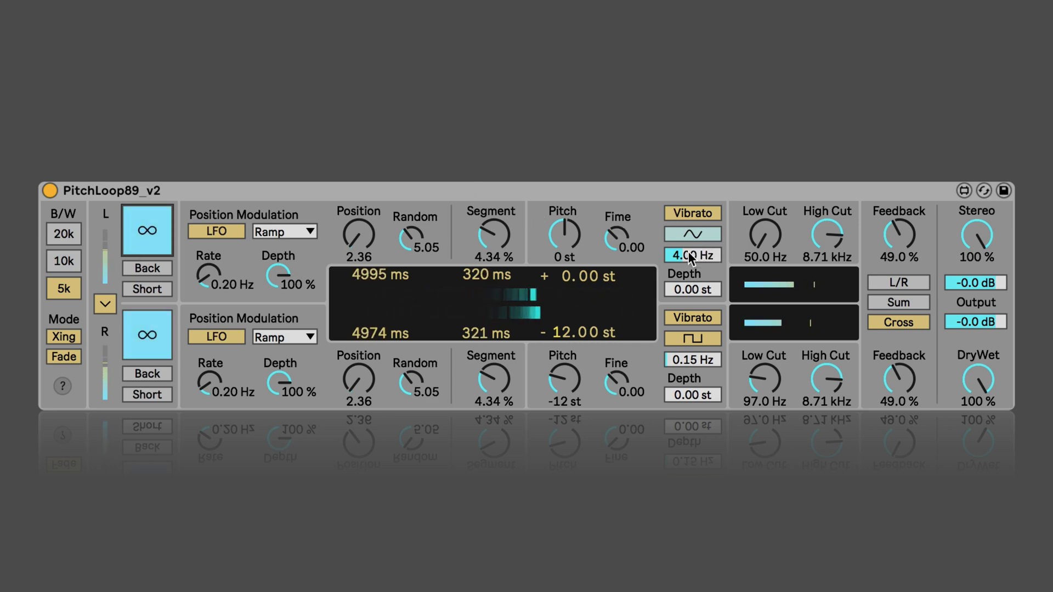
left_click_drag(688, 252, 688, 181)
left_click_drag(692, 289, 692, 264)
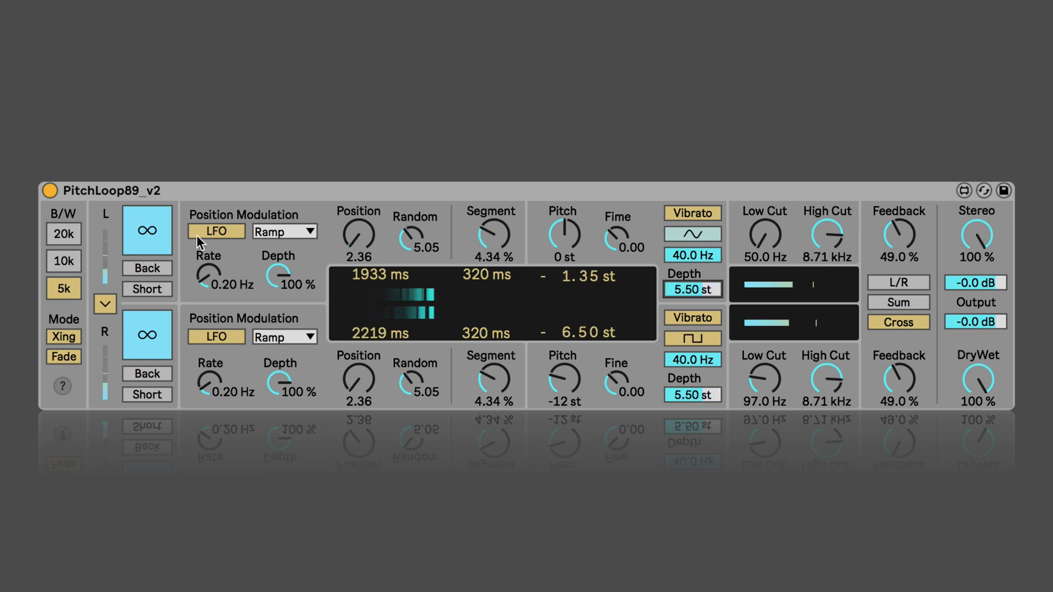
Step: Unfreeze both loops and turn vibrato depth down to 0.00 st
left_click(134, 231)
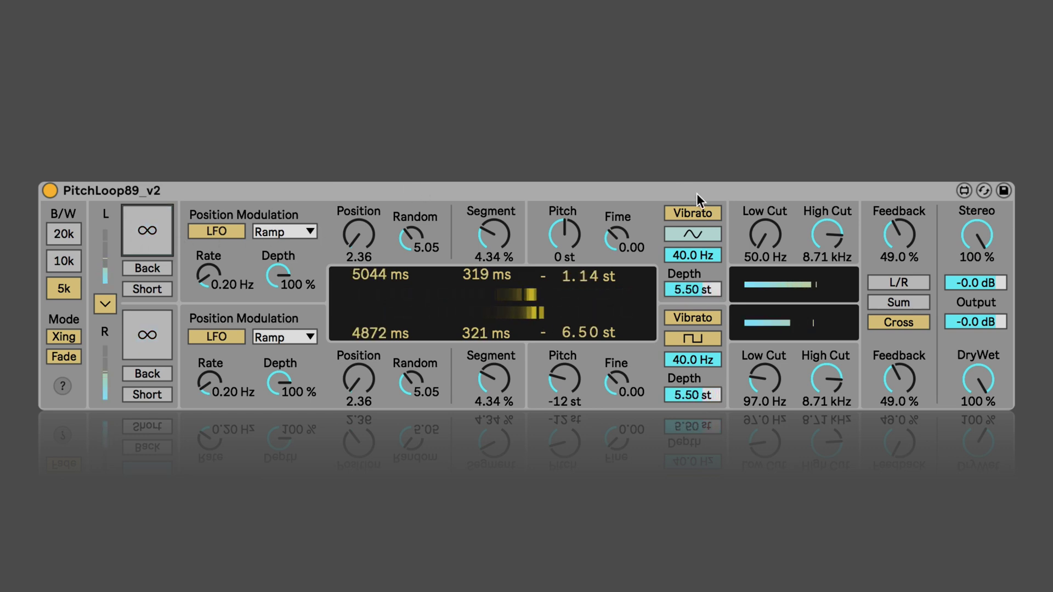
left_click(691, 285)
left_click_drag(692, 285, 691, 307)
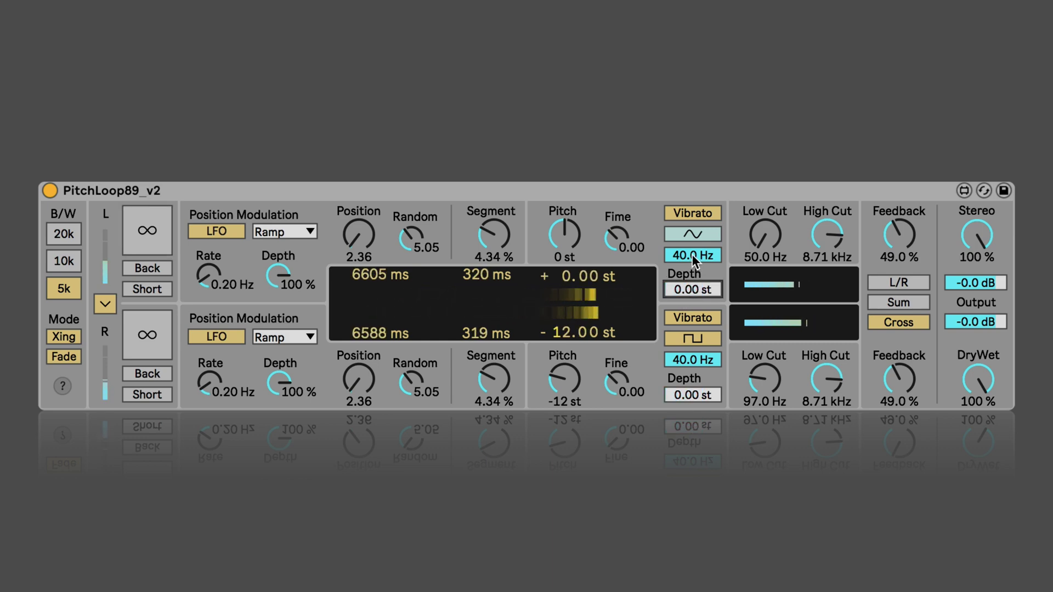
Step: Set vibrato rate to 4.06 Hz, Low Cut to 56.5 Hz and High Cut to 7.16 kHz
left_click_drag(691, 255, 692, 282)
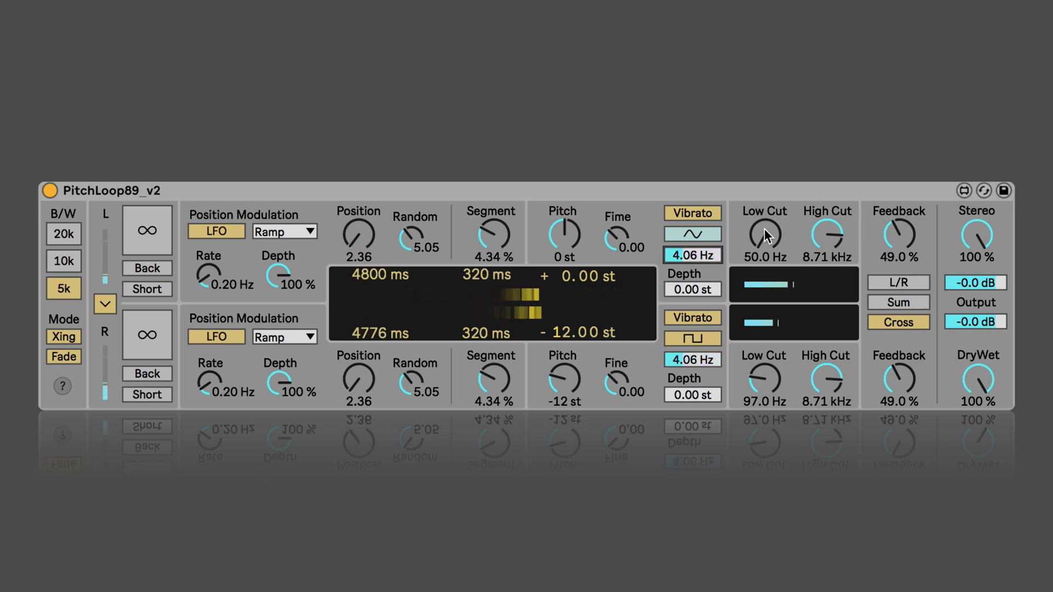
mouse_move(766, 239)
left_mouse_down()
mouse_move(765, 207)
mouse_move(765, 239)
left_mouse_up()
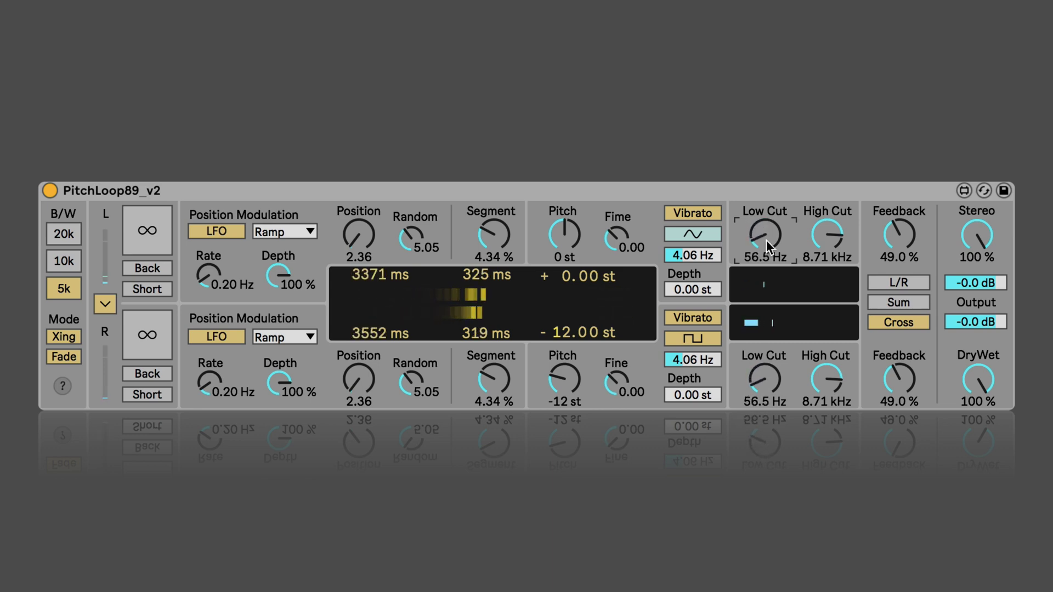
mouse_move(841, 239)
left_mouse_down()
mouse_move(841, 257)
mouse_move(841, 242)
left_mouse_up()
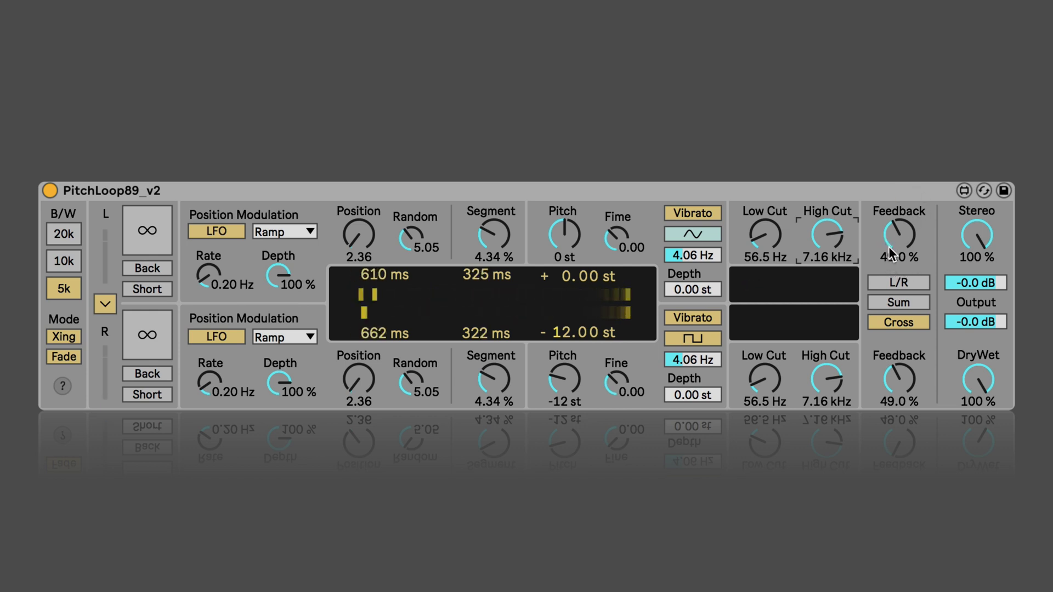
Step: Raise Feedback to 94.0% on both lines and switch feedback routing to L/R
left_click_drag(888, 242, 888, 193)
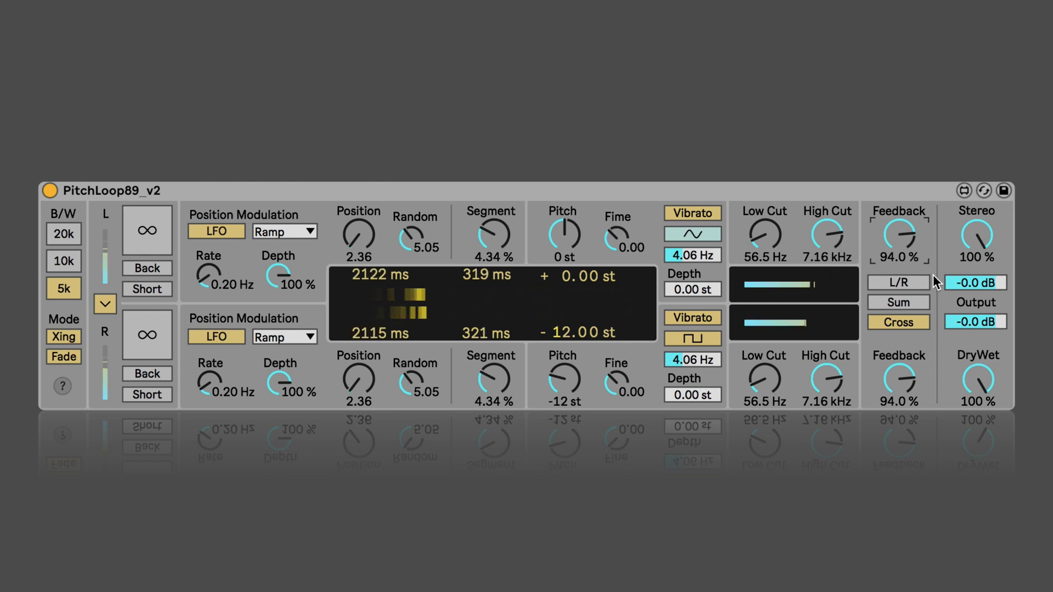
left_click(890, 283)
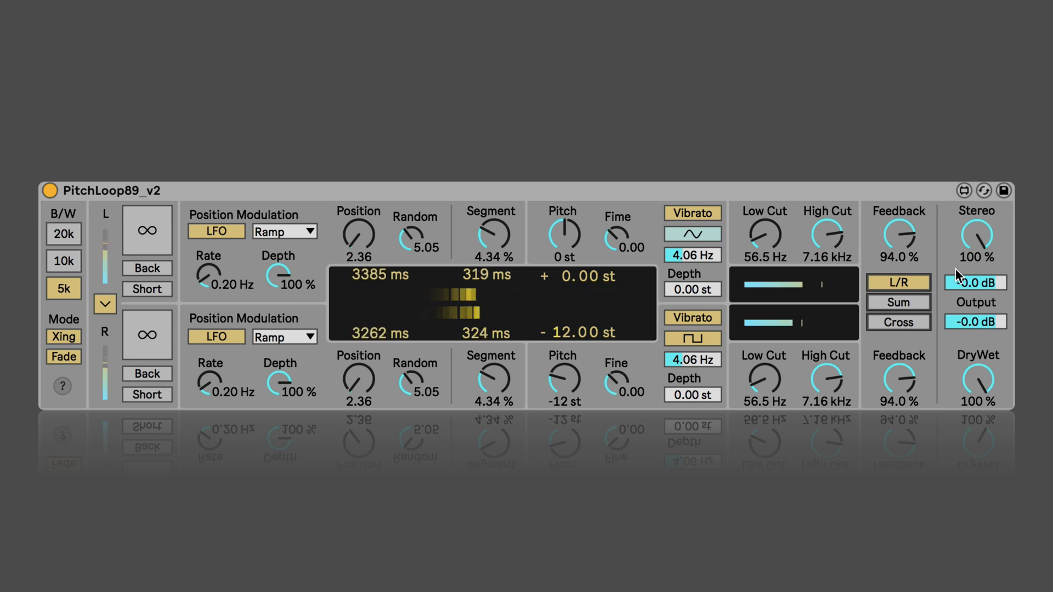
Step: Sweep PitchLoop89's stereo width to 0 % and back to 100 %, then set dry/wet to 50.0 %
left_click_drag(977, 236, 977, 291)
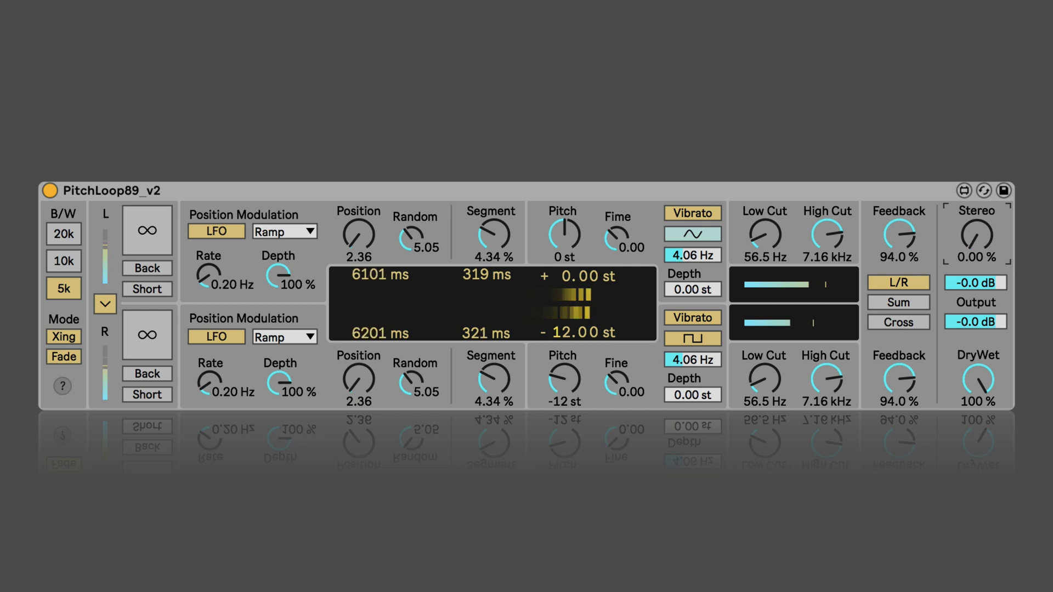
left_click_drag(977, 235, 976, 181)
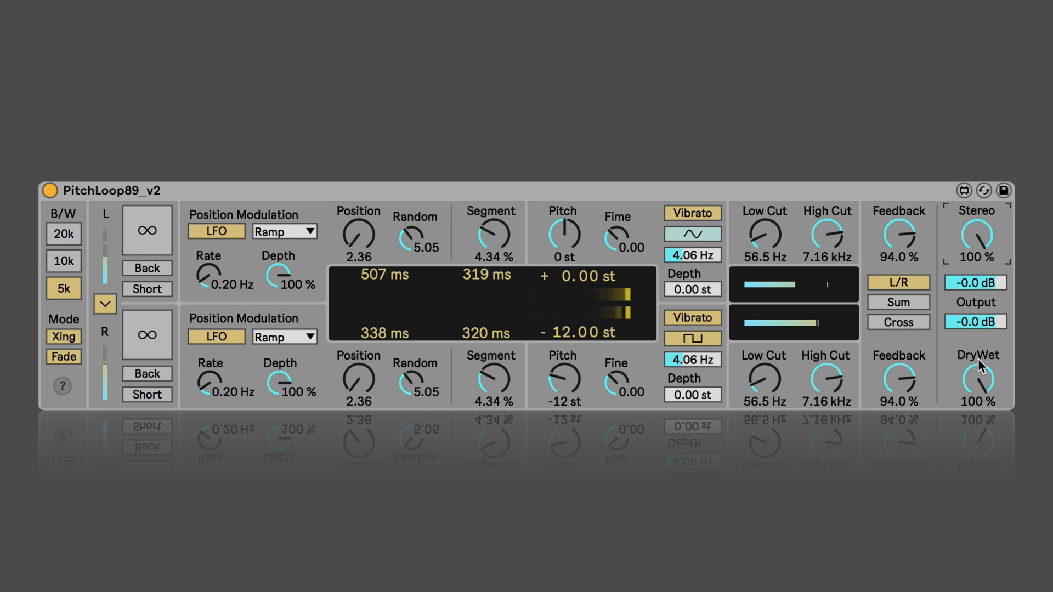
left_click_drag(978, 358, 978, 415)
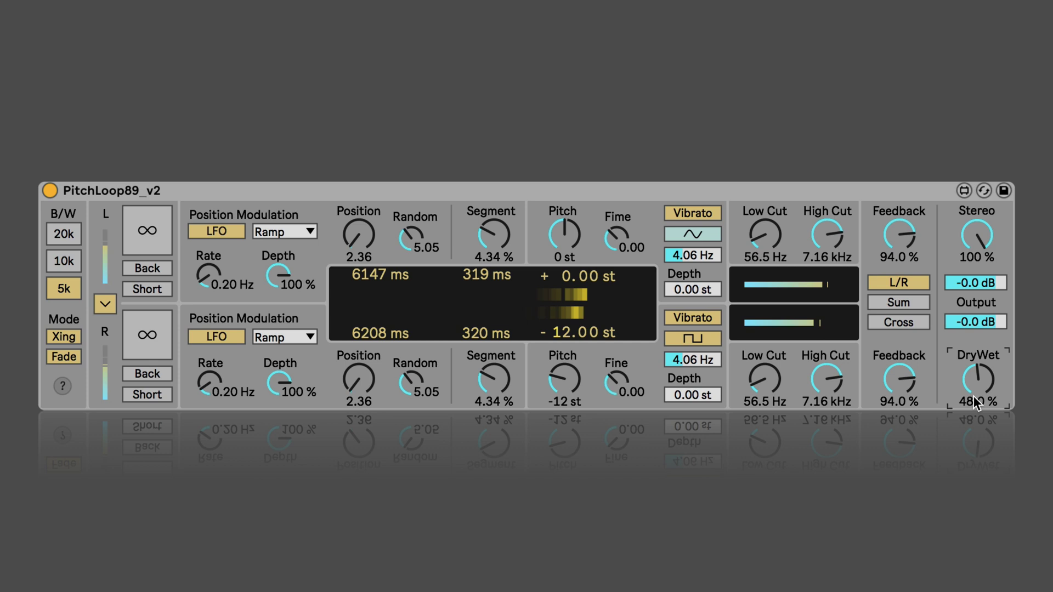
left_click_drag(975, 402, 976, 400)
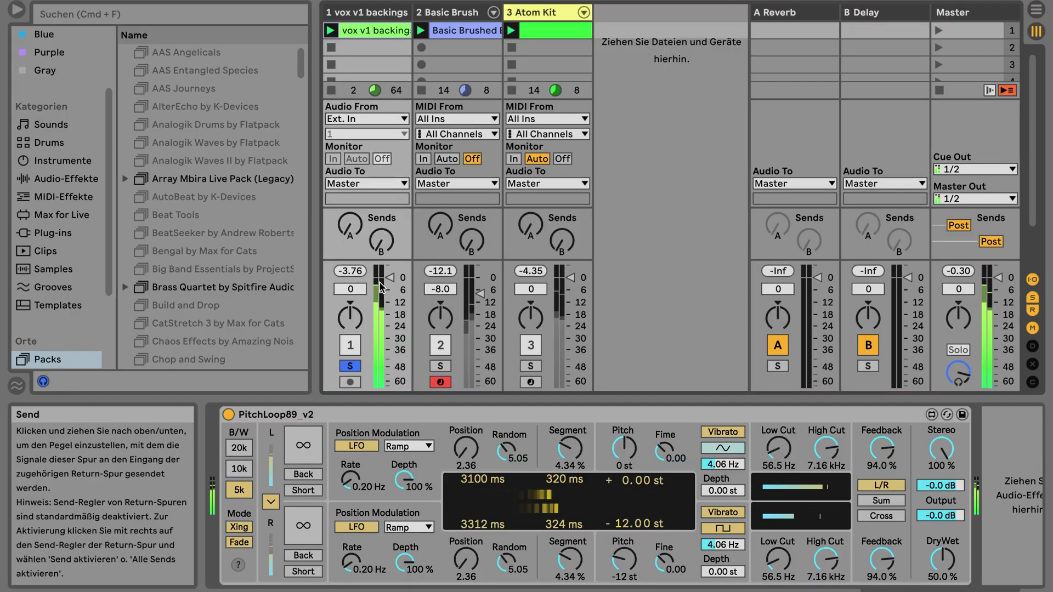
Step: Solo the Basic Brush bell track and browse its device chain, then solo the Atom Kit drum track
left_click(439, 366)
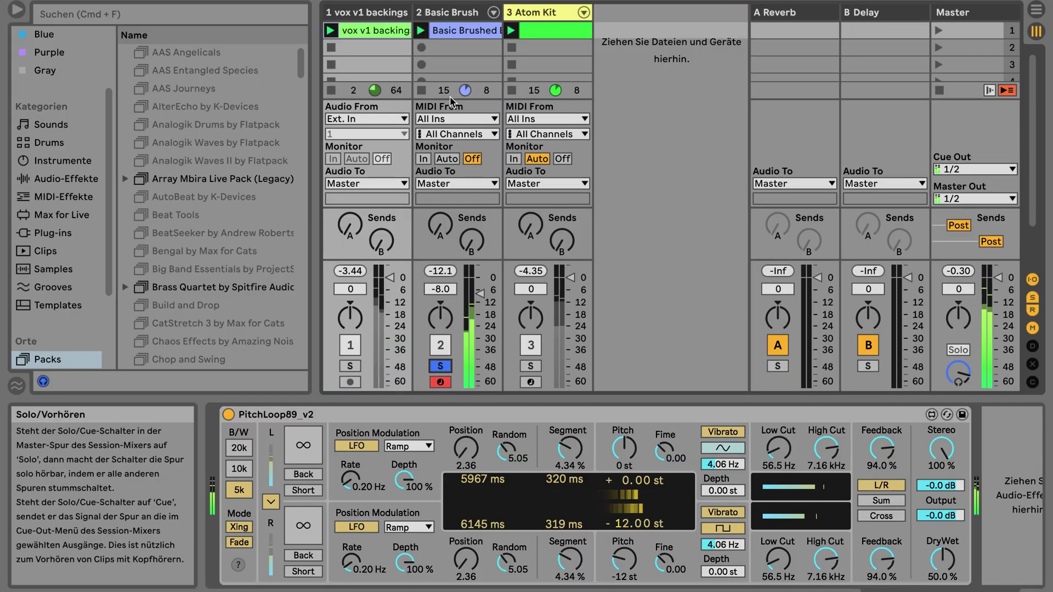
left_click(455, 17)
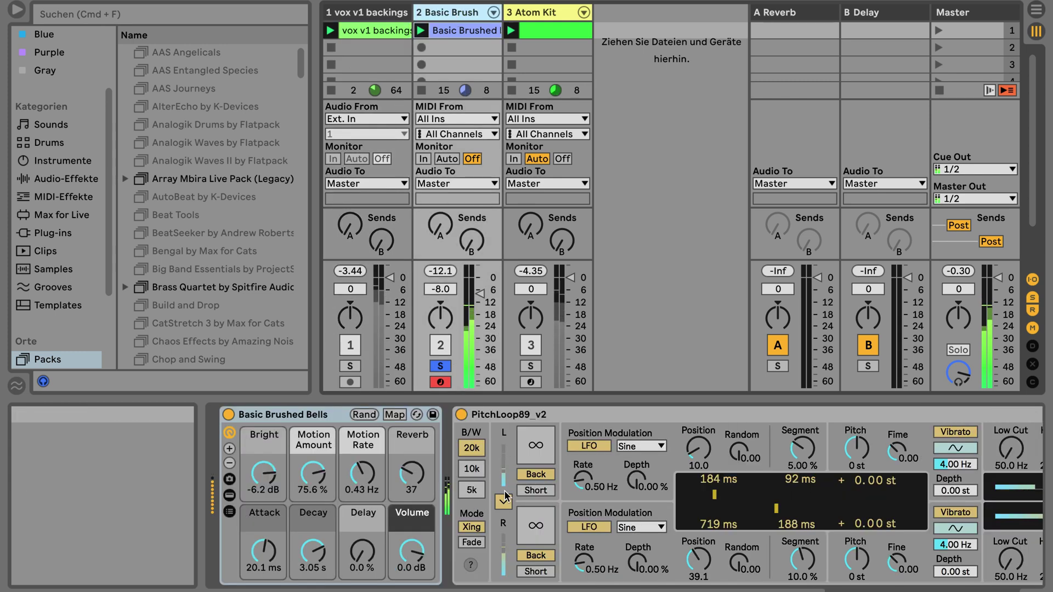
scroll(506, 495, "right", 1)
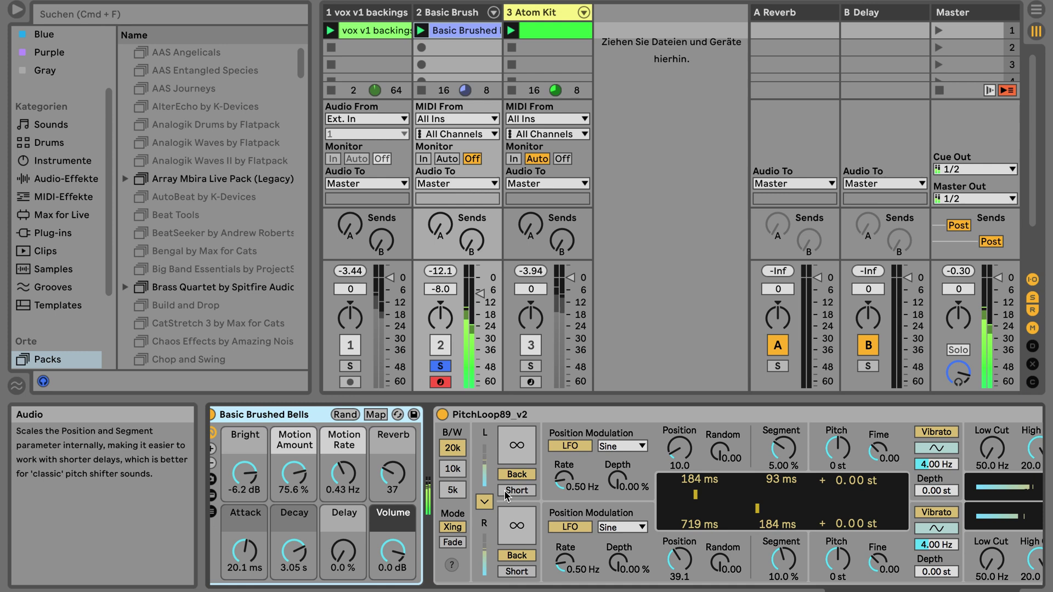
scroll(506, 496, "right", 6)
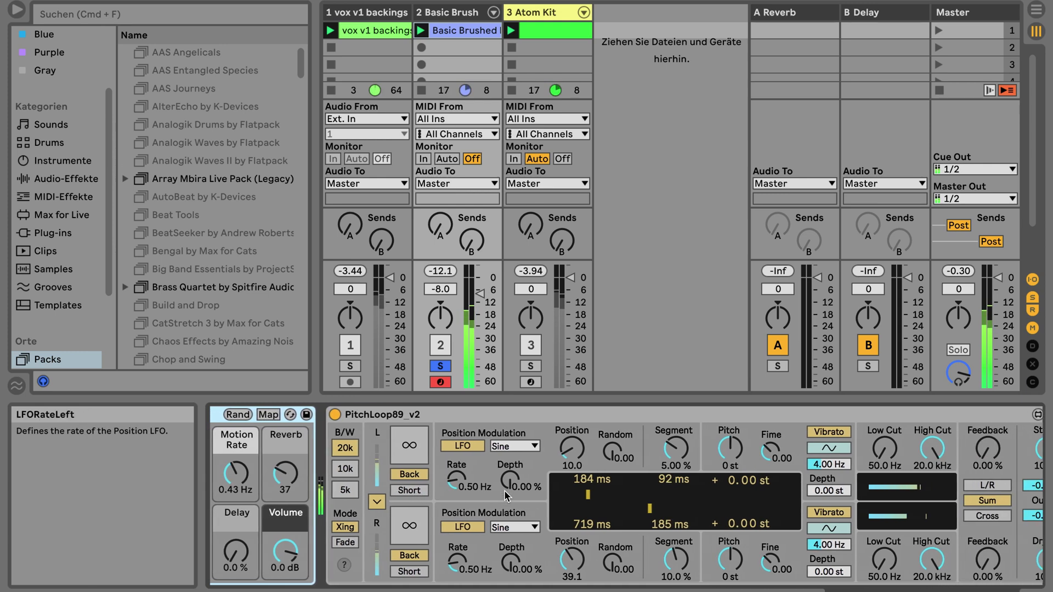
scroll(505, 495, "left", 1)
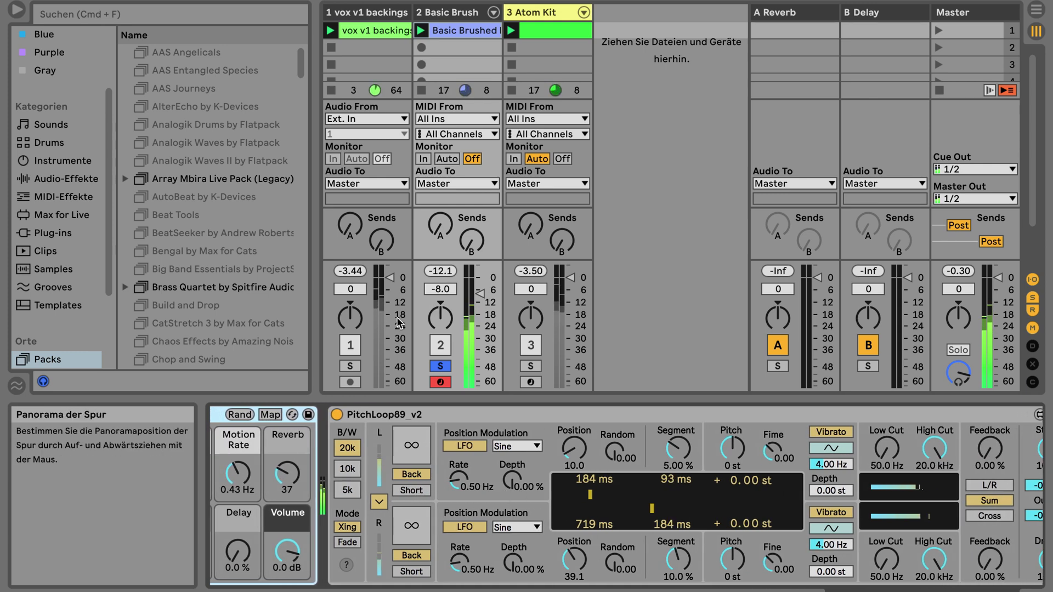
left_click(530, 366)
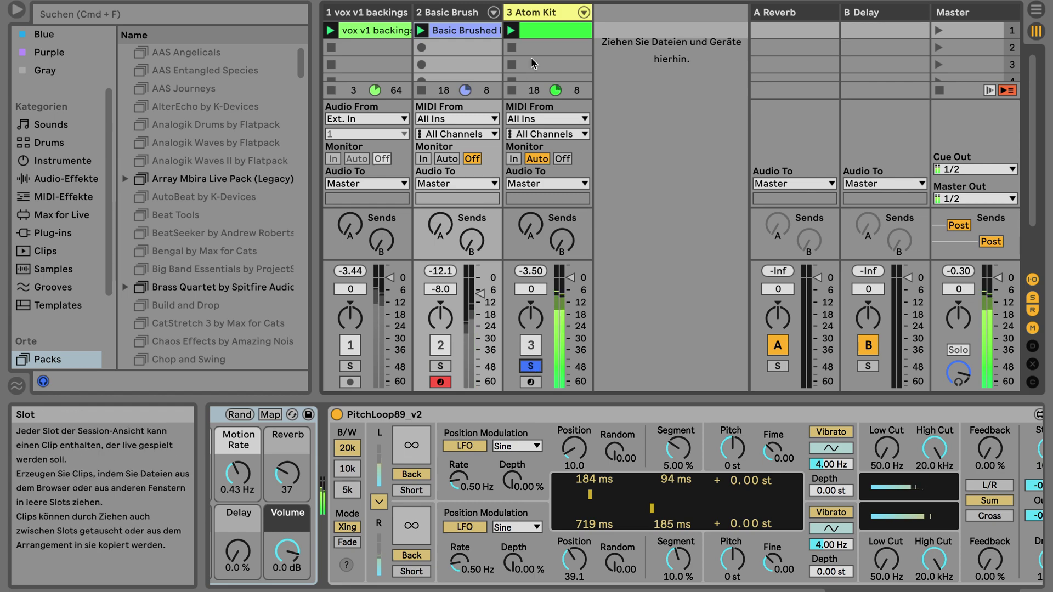
Step: Bring up Atom Kit's PitchLoop89, set its dry/wet to 28.0 %, then unsolo the track
left_click(546, 11)
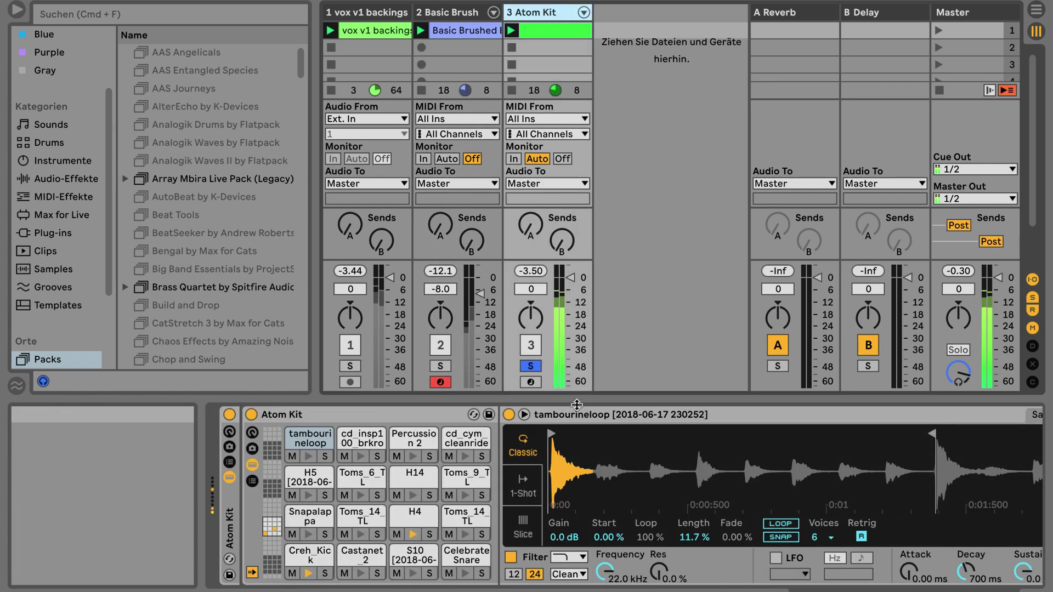
scroll(565, 543, "right", 10)
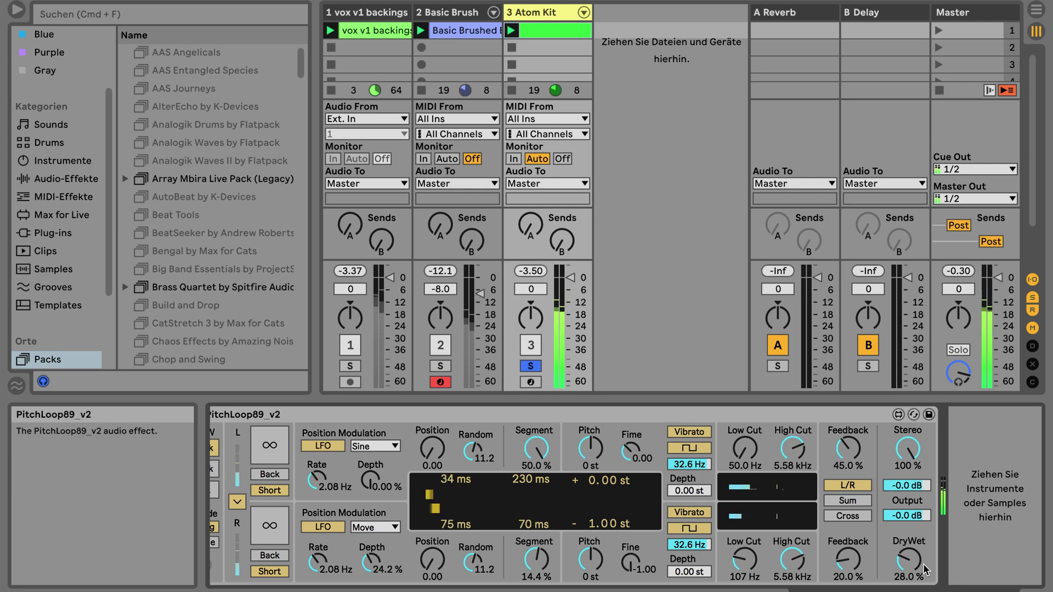
left_click_drag(906, 564, 906, 417)
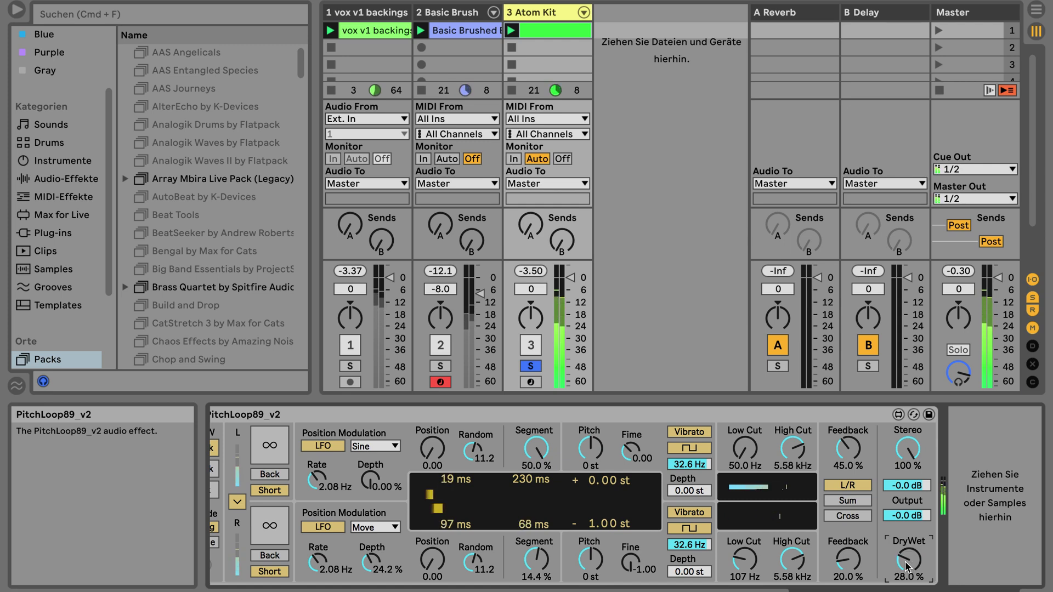
left_click(528, 367)
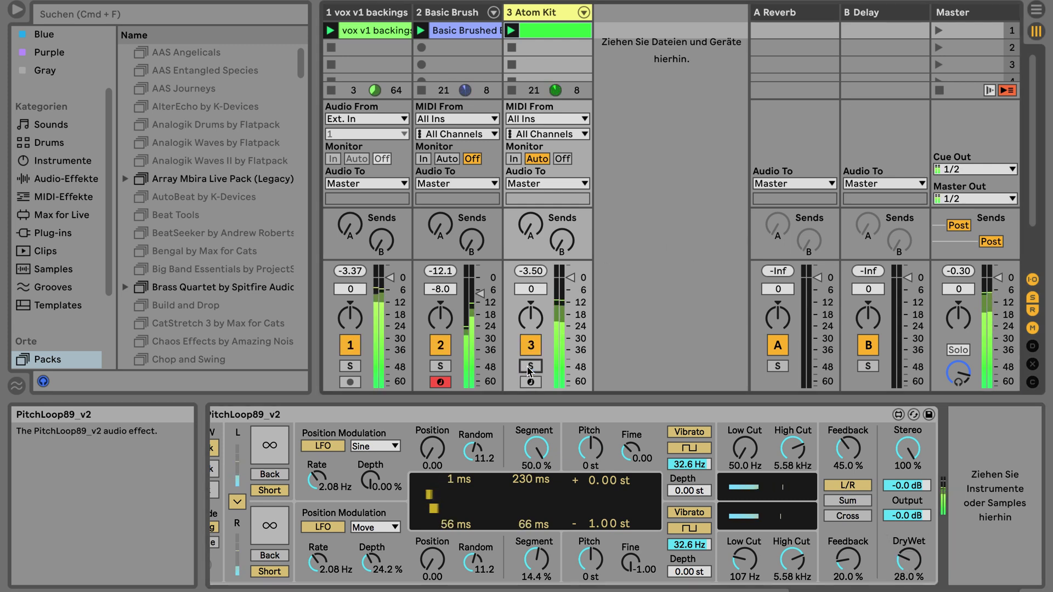